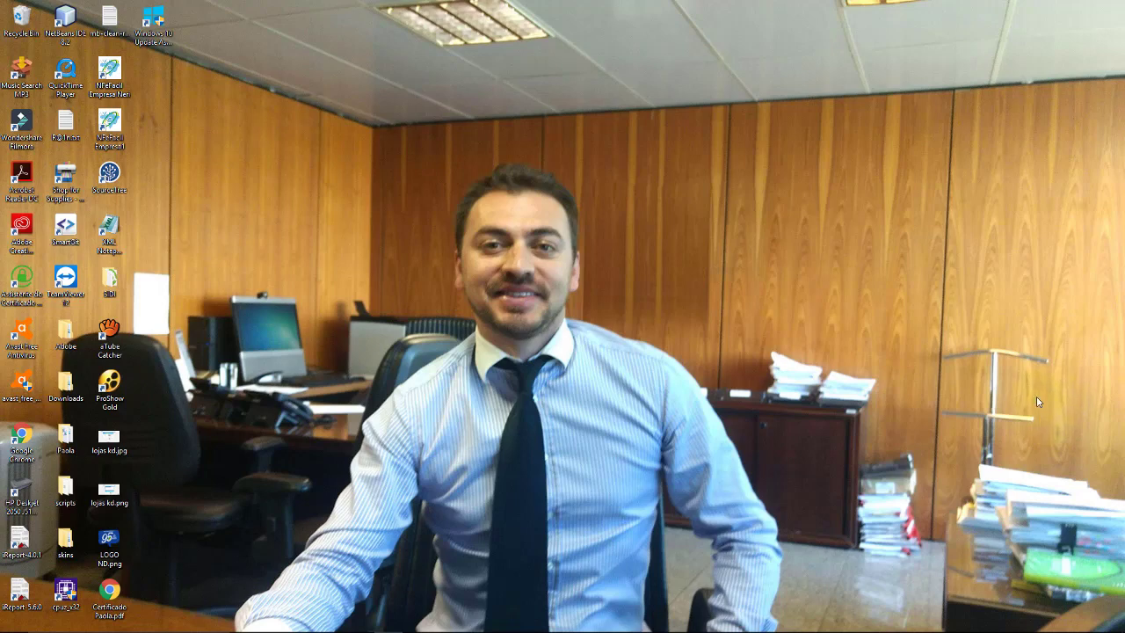
Bring Premiere Pro forward with the Source monitor and the Project panel's bin showing.
mouse_move(600, 630)
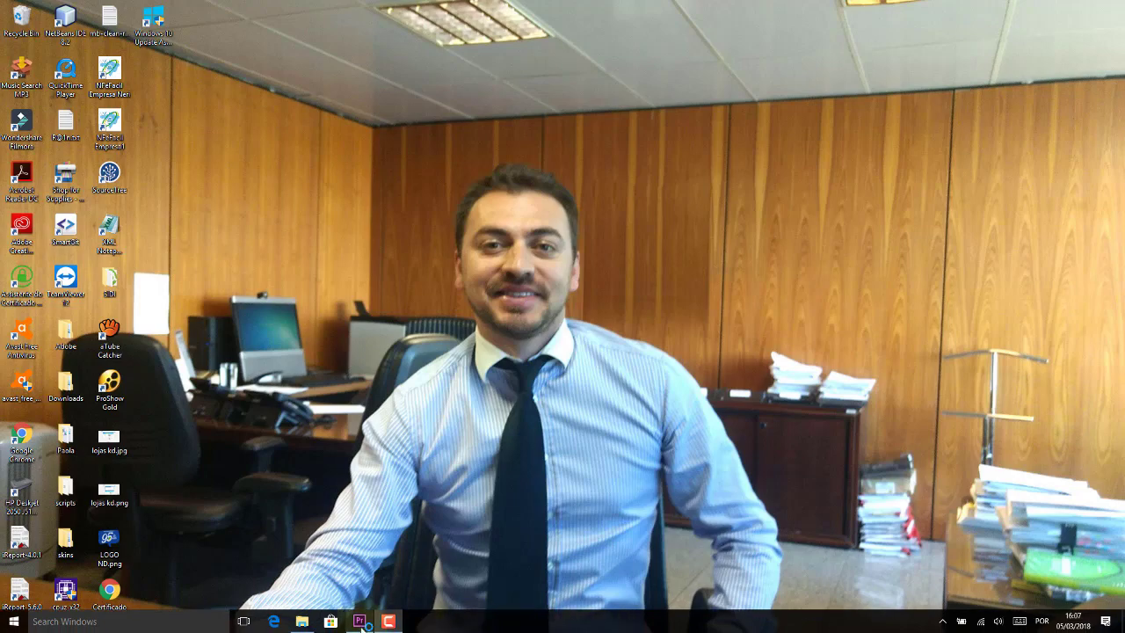
left_click(359, 622)
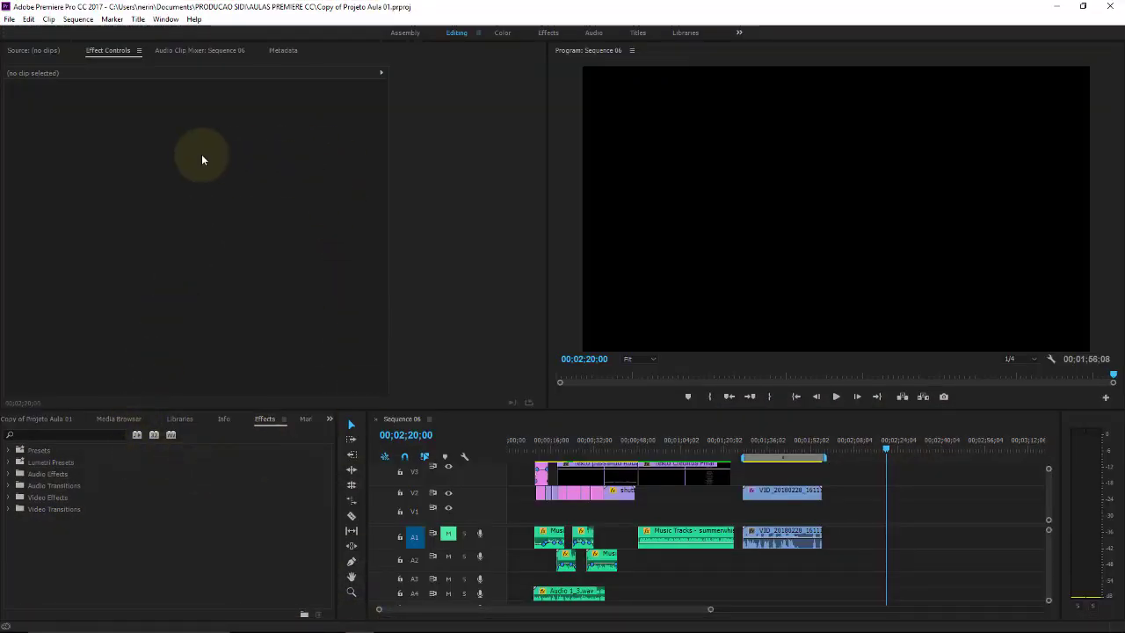
left_click(36, 51)
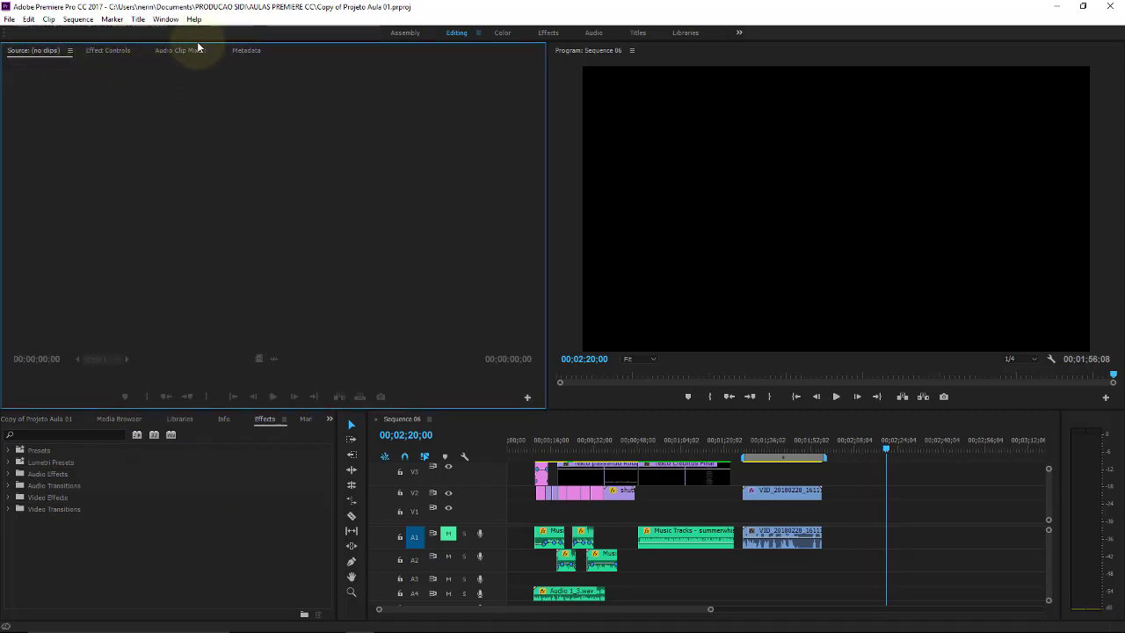
left_click(63, 67)
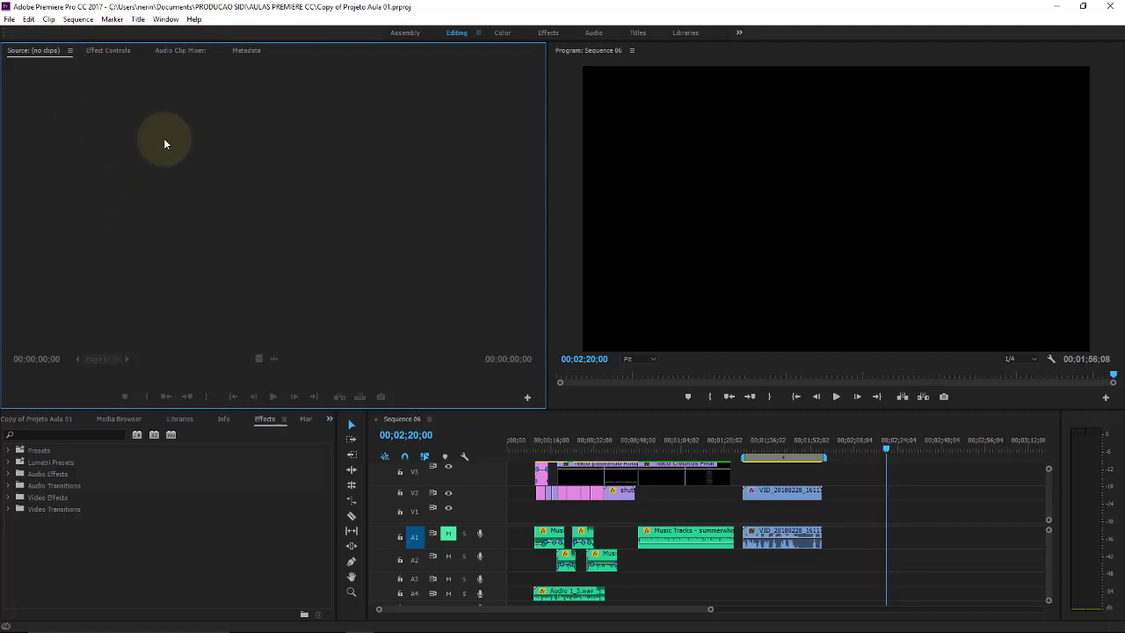
left_click(61, 420)
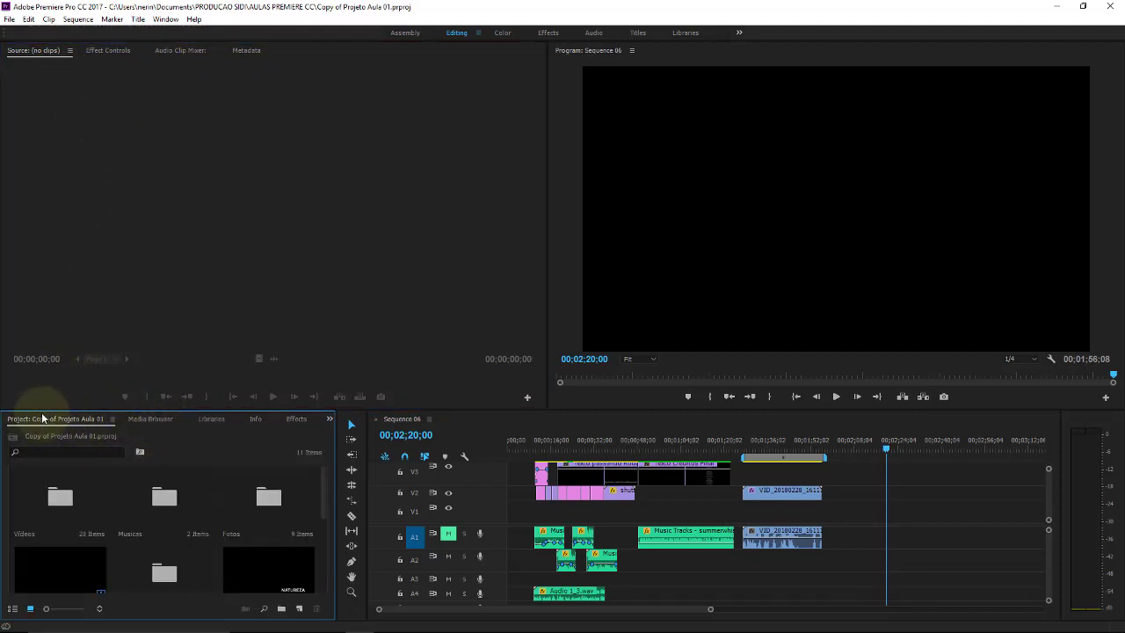
Select the Videos folder and set the bin to List View after trying Icon View.
left_click(145, 419)
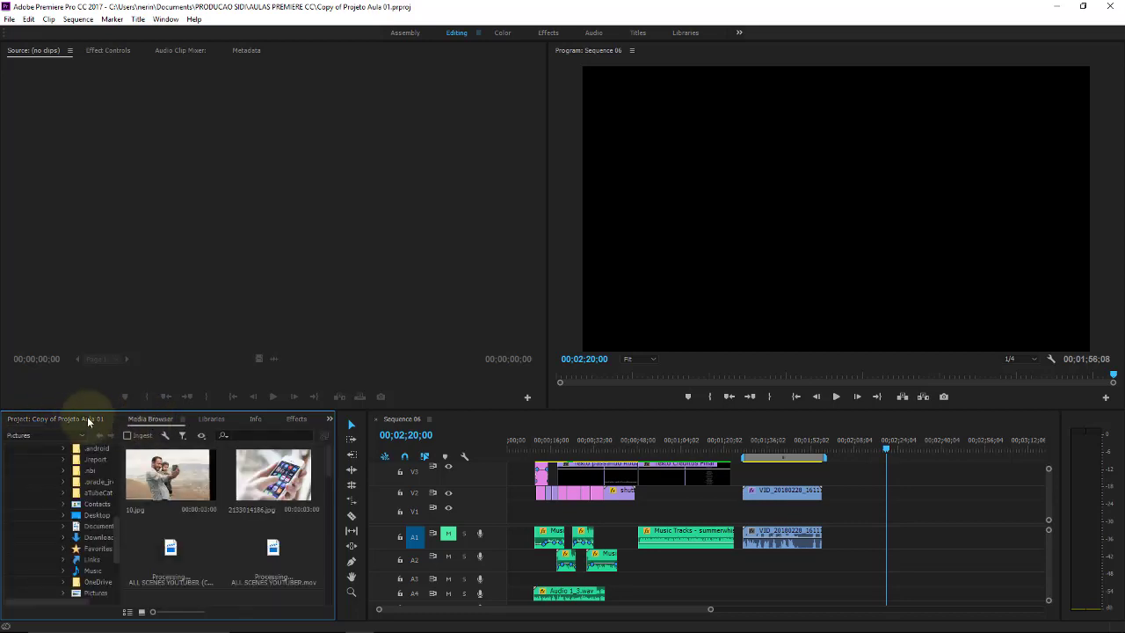
left_click(88, 421)
left_click(51, 493)
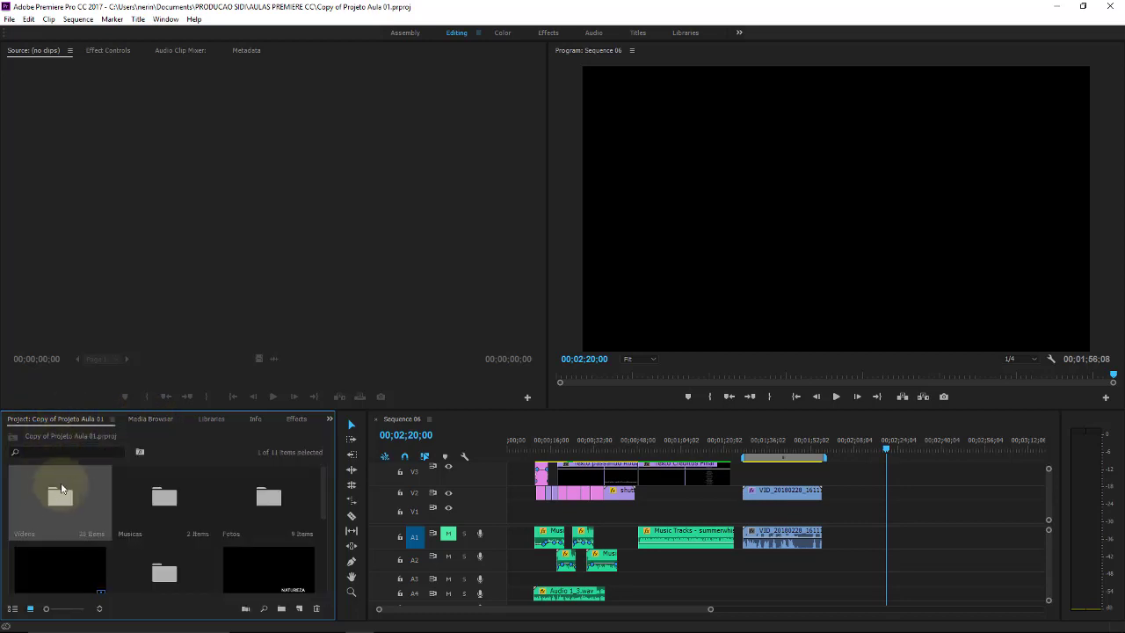
left_click(13, 608)
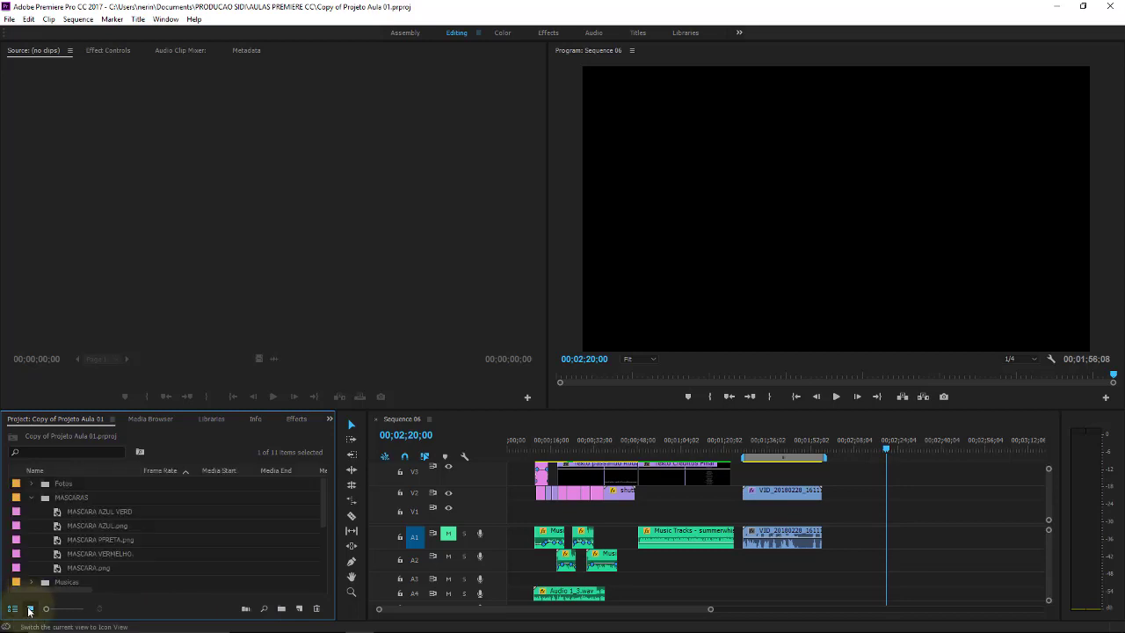
left_click(33, 608)
left_click(12, 609)
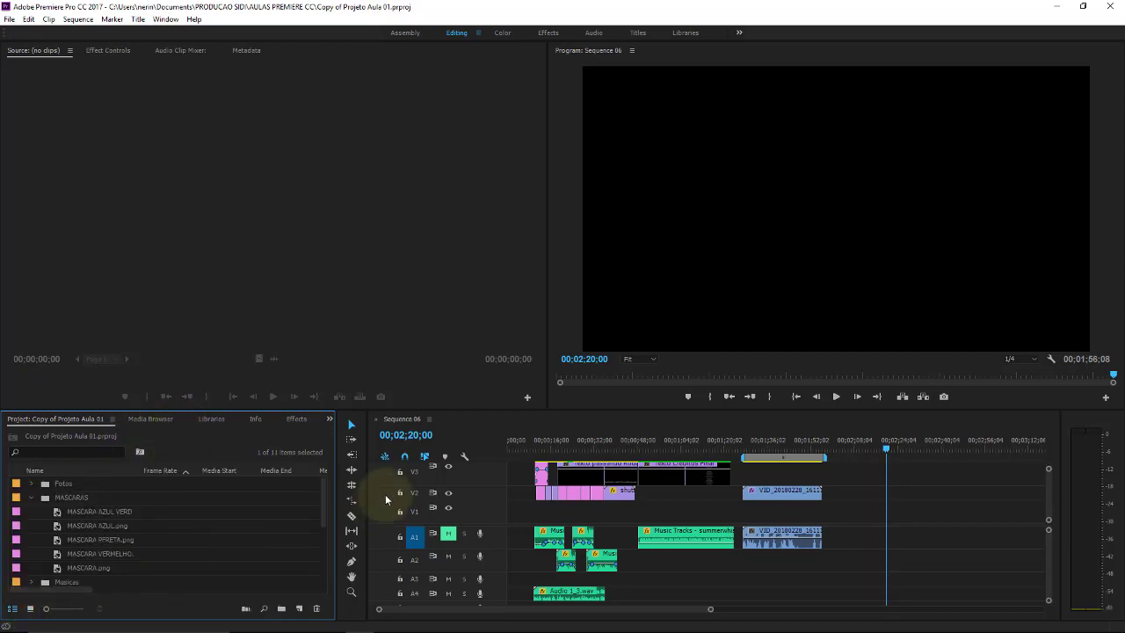
Narrow the Project panel, widen the Timeline, and move the work area to 00;00;10;27–00;00;40;00.
left_click_drag(336, 457, 200, 458)
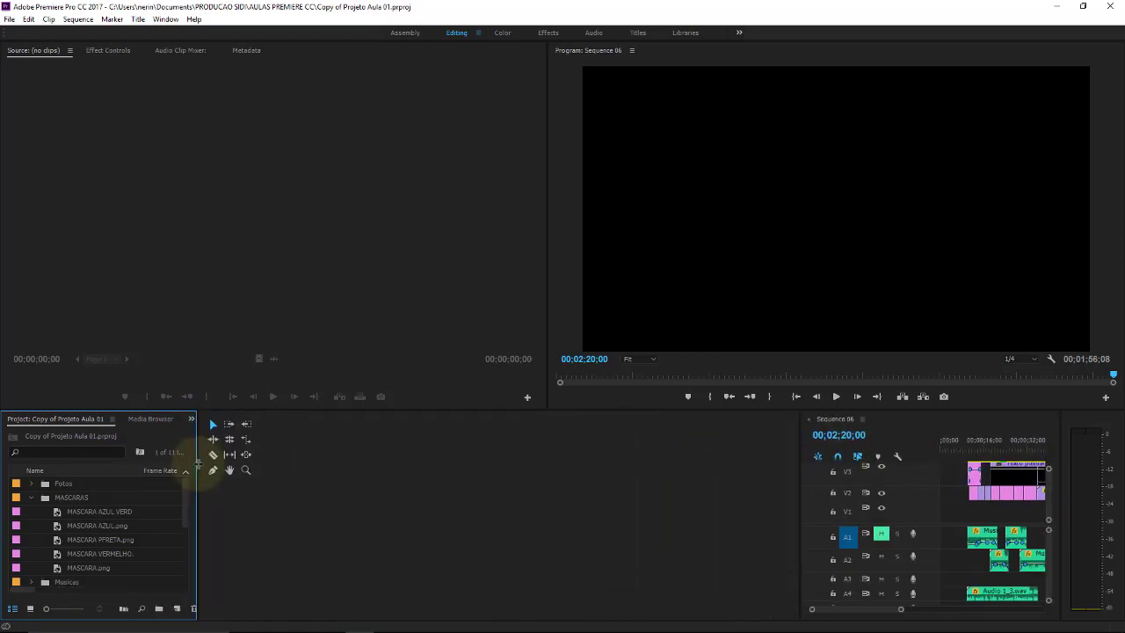
left_click_drag(801, 422, 222, 444)
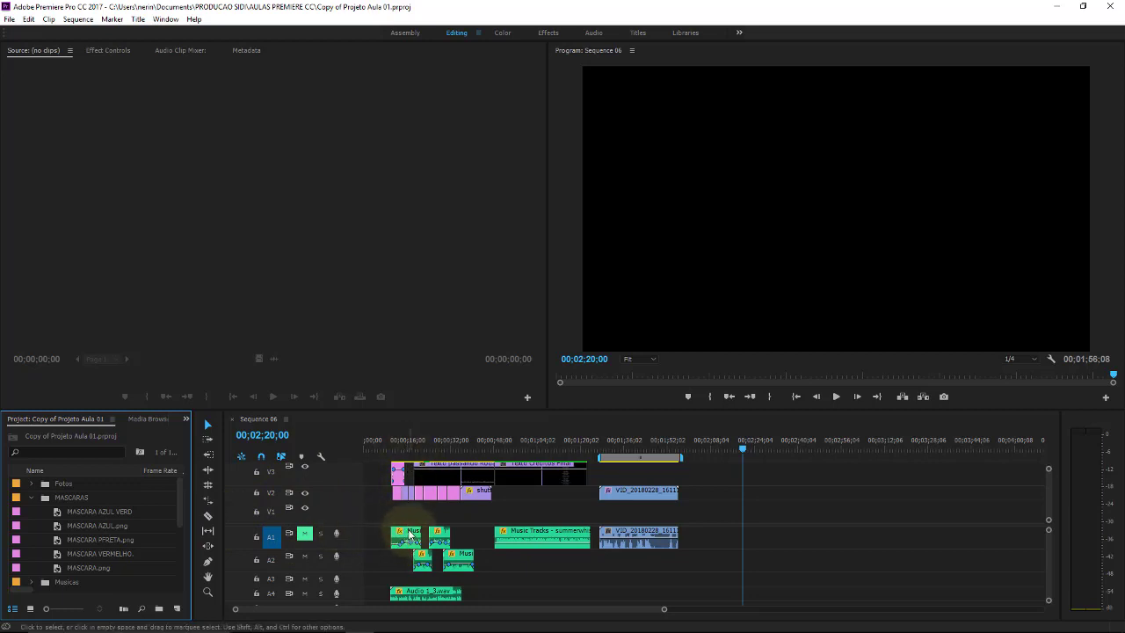
left_click_drag(636, 456, 437, 458)
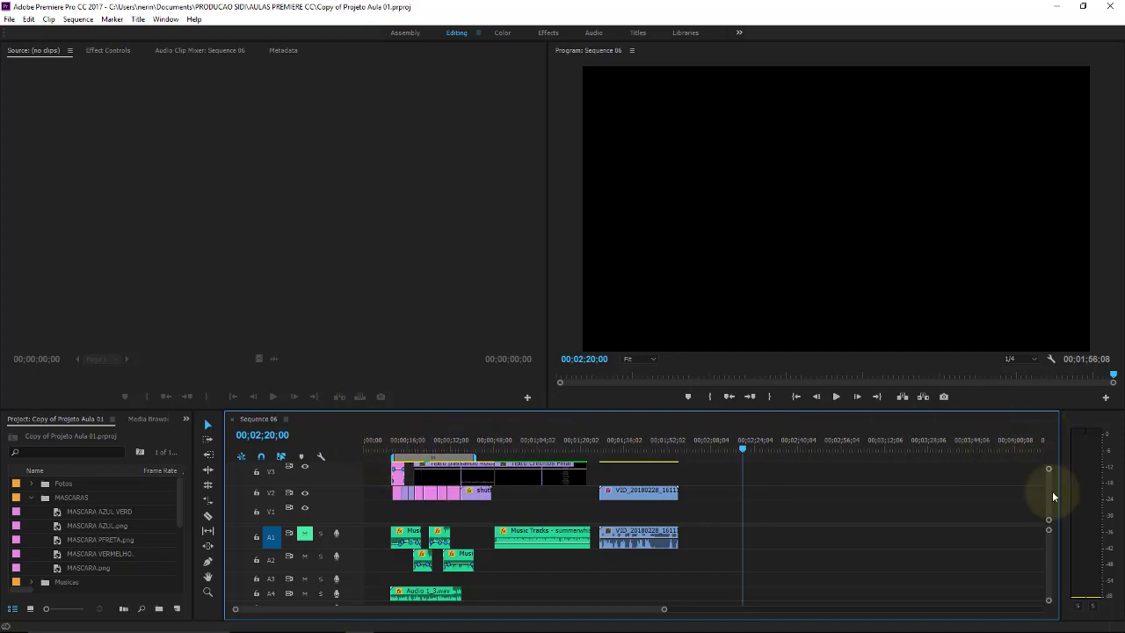
left_click(529, 453)
left_click_drag(530, 453, 443, 439)
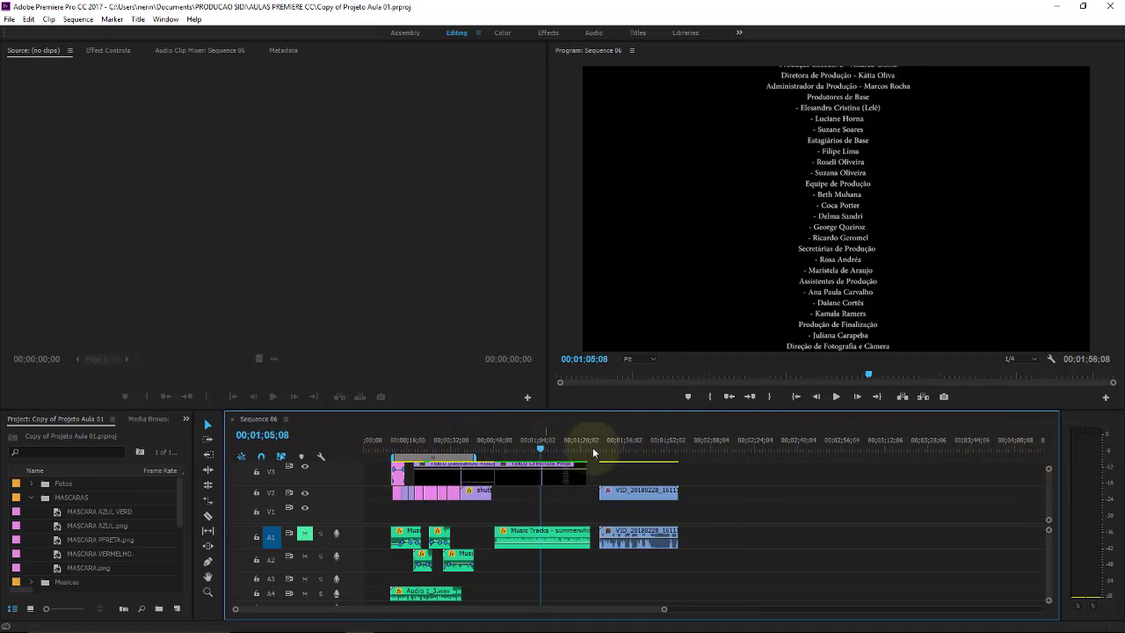
Show Sequence 06's Audio Clip Mixer and widen the lower-left panel to the Effects library.
left_click(167, 50)
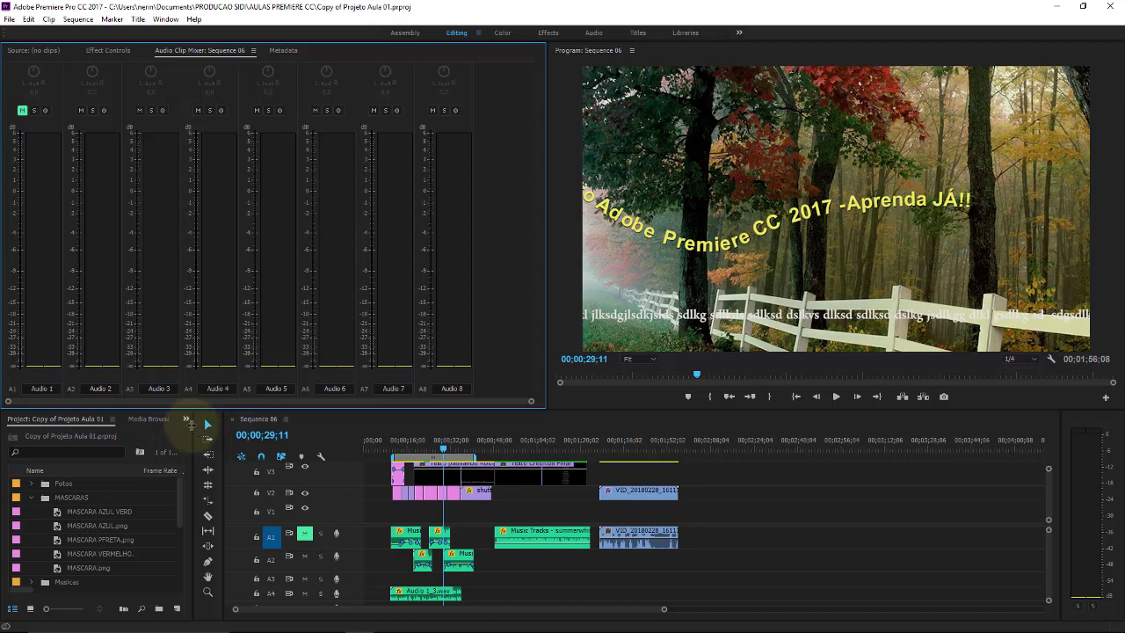
left_click_drag(193, 420, 479, 422)
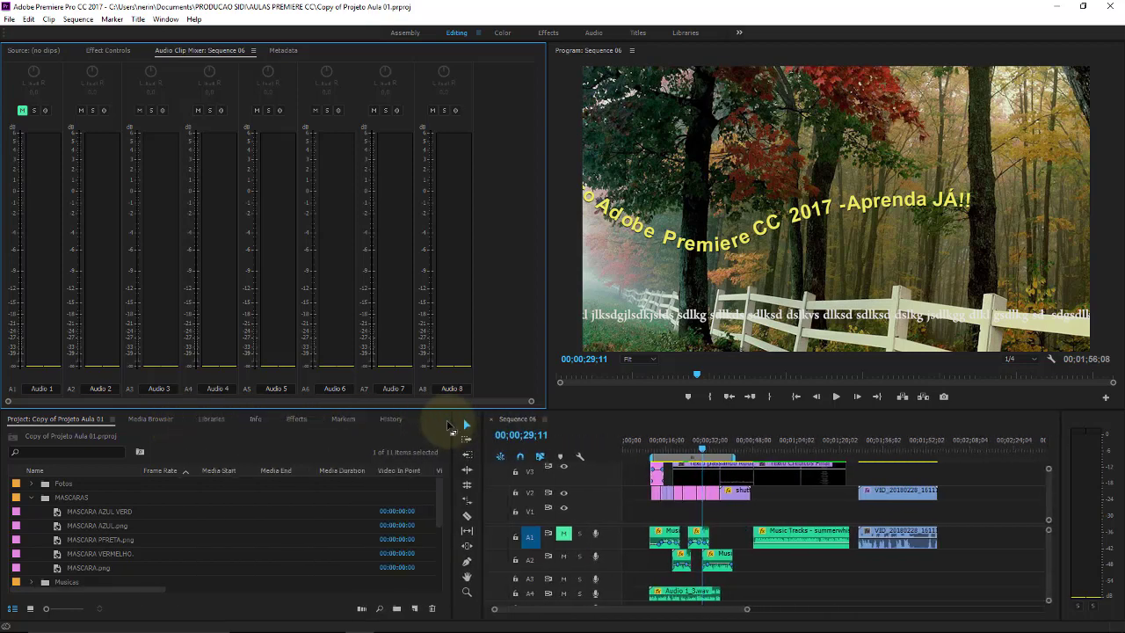
left_click(299, 420)
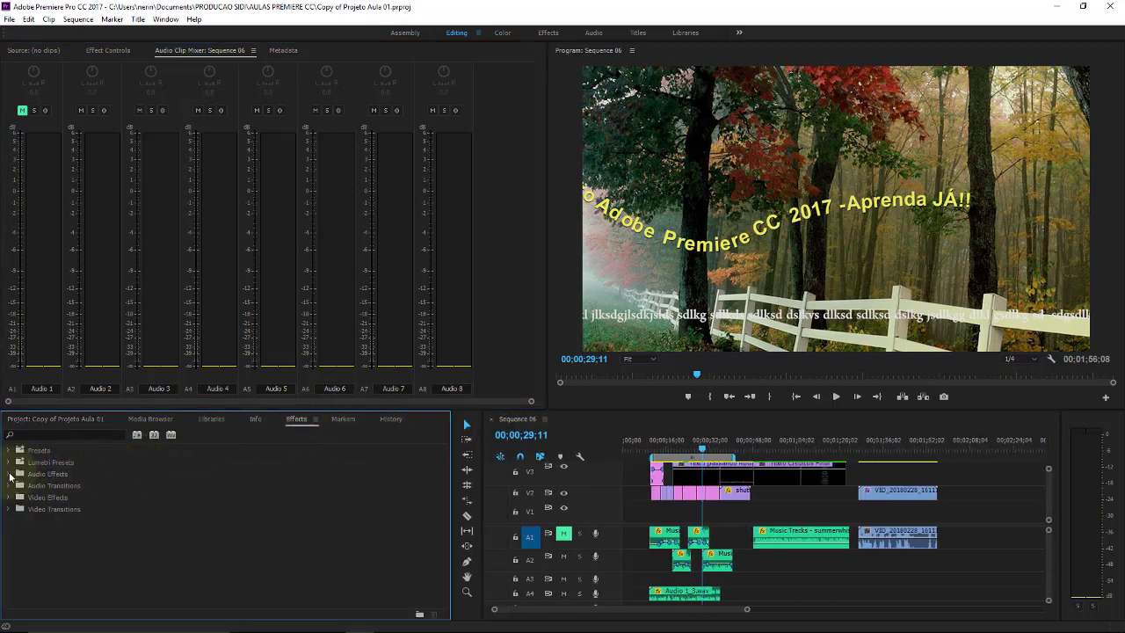
Collapse the audio folders and expand Video Effects and Video Transitions in the Effects library.
left_click(8, 474)
left_click(8, 474)
left_click(9, 486)
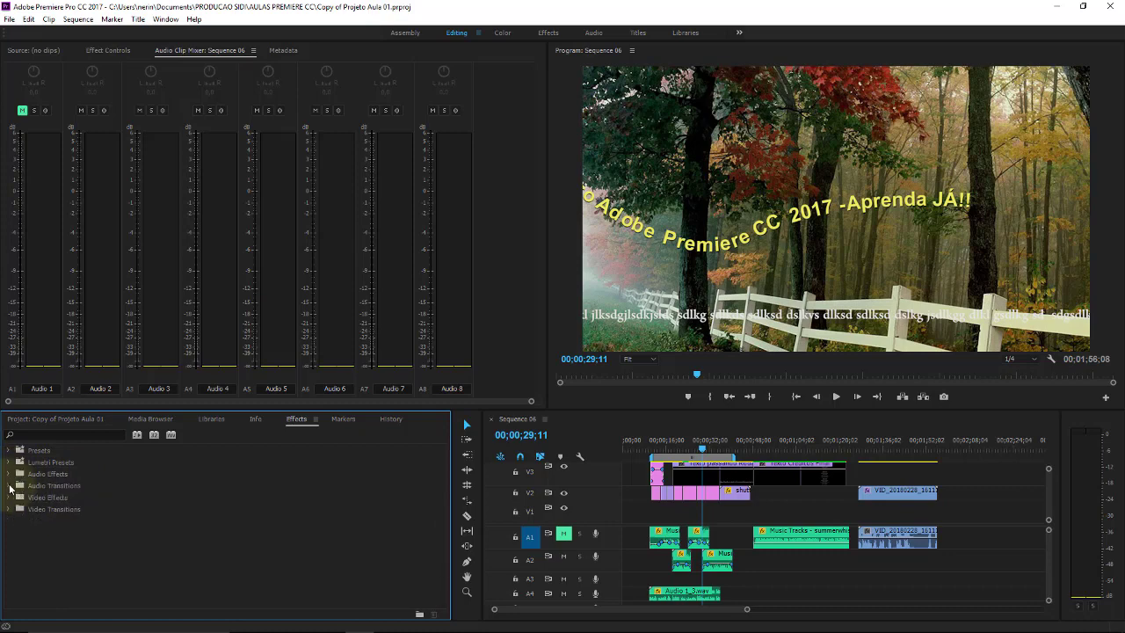
left_click(7, 497)
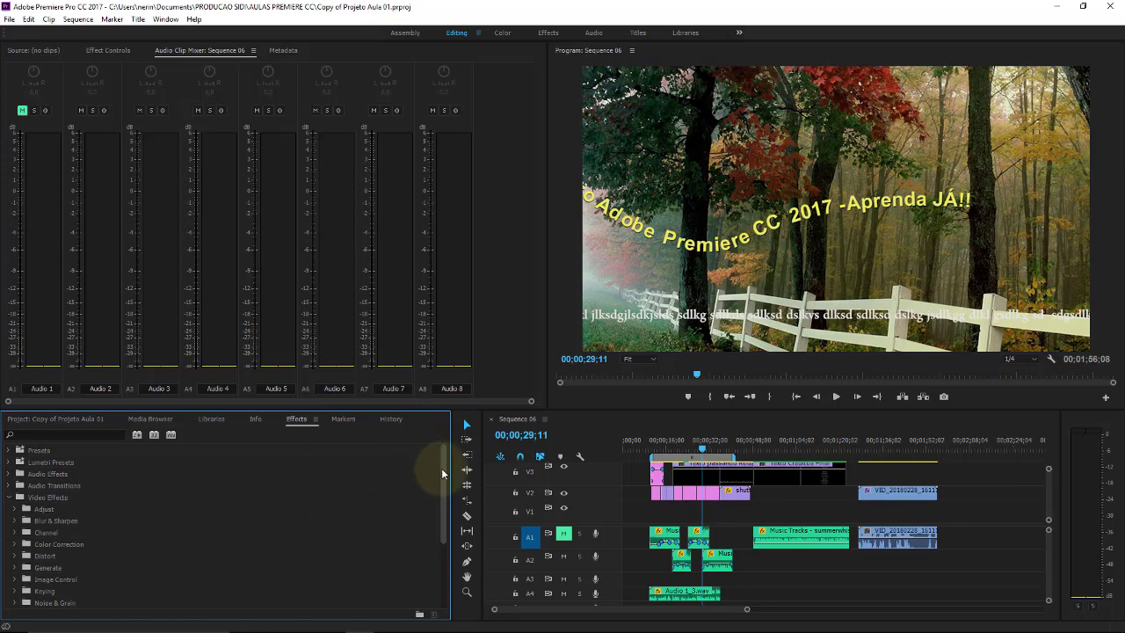
left_click_drag(441, 468, 429, 561)
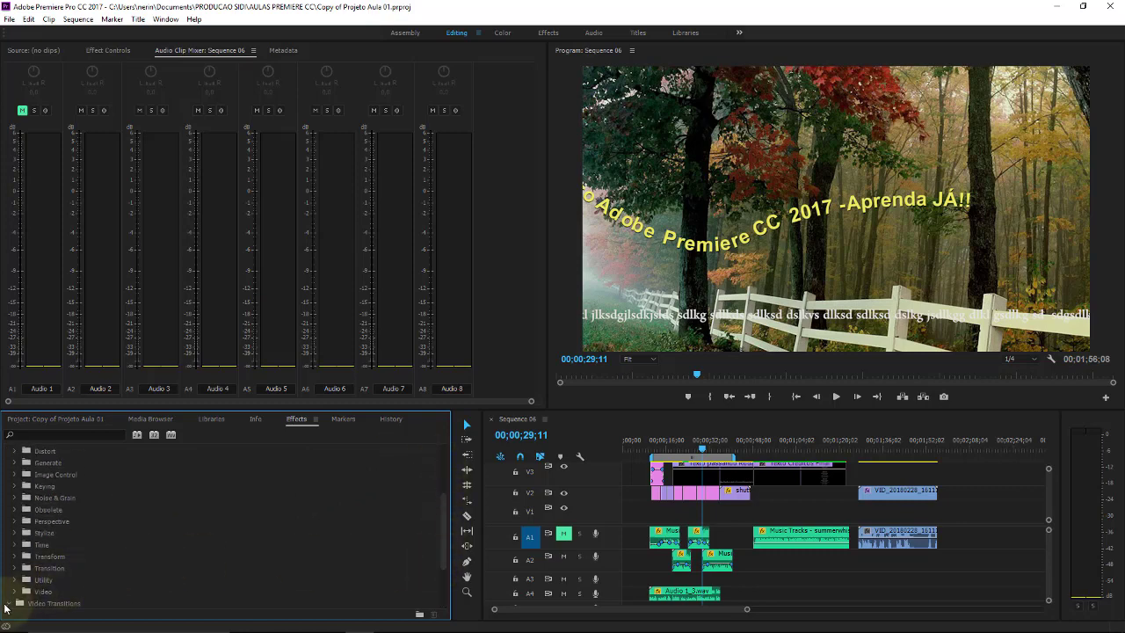
left_click_drag(445, 513, 446, 553)
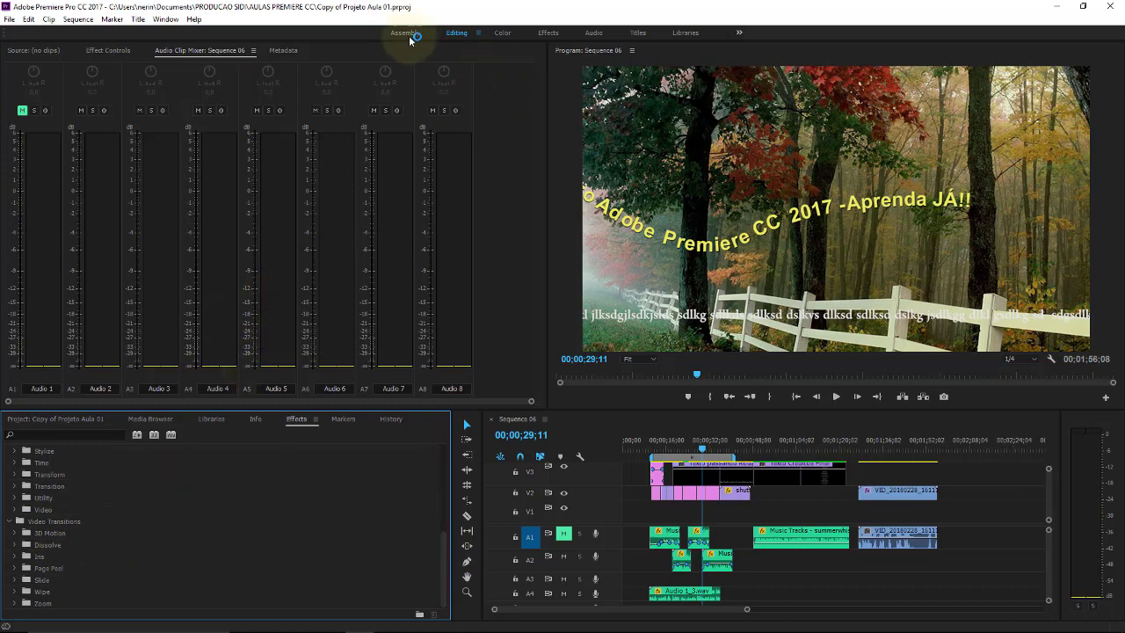
Preview the Assembly, Color and Effects workspaces, return to Editing, and collapse the MASCARAS folder.
left_click(465, 33)
left_click(501, 33)
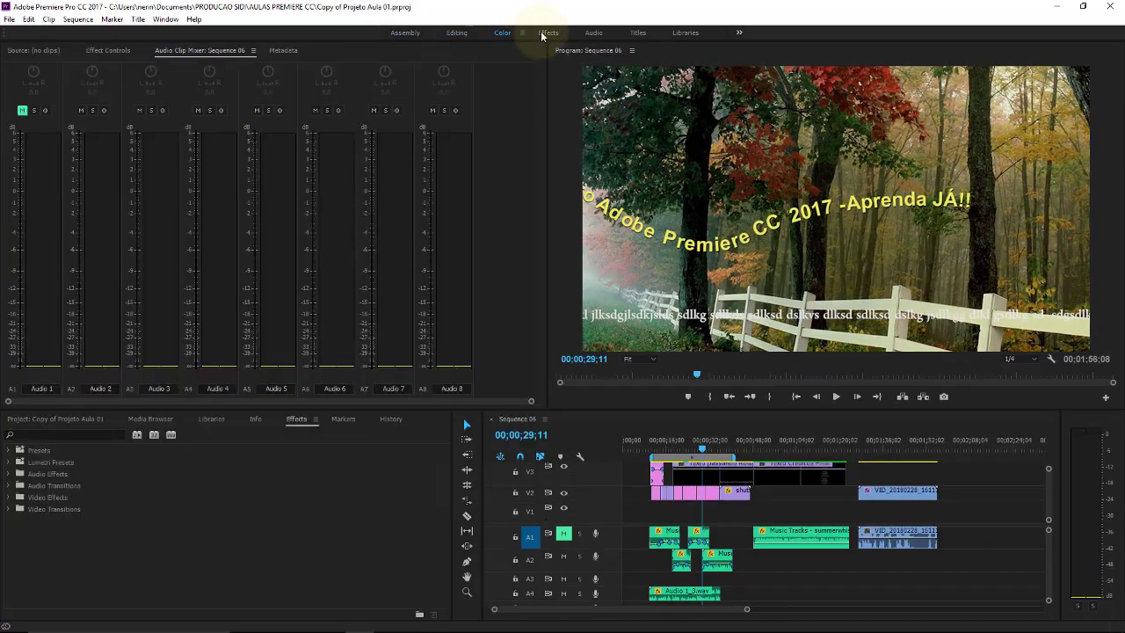
left_click(542, 36)
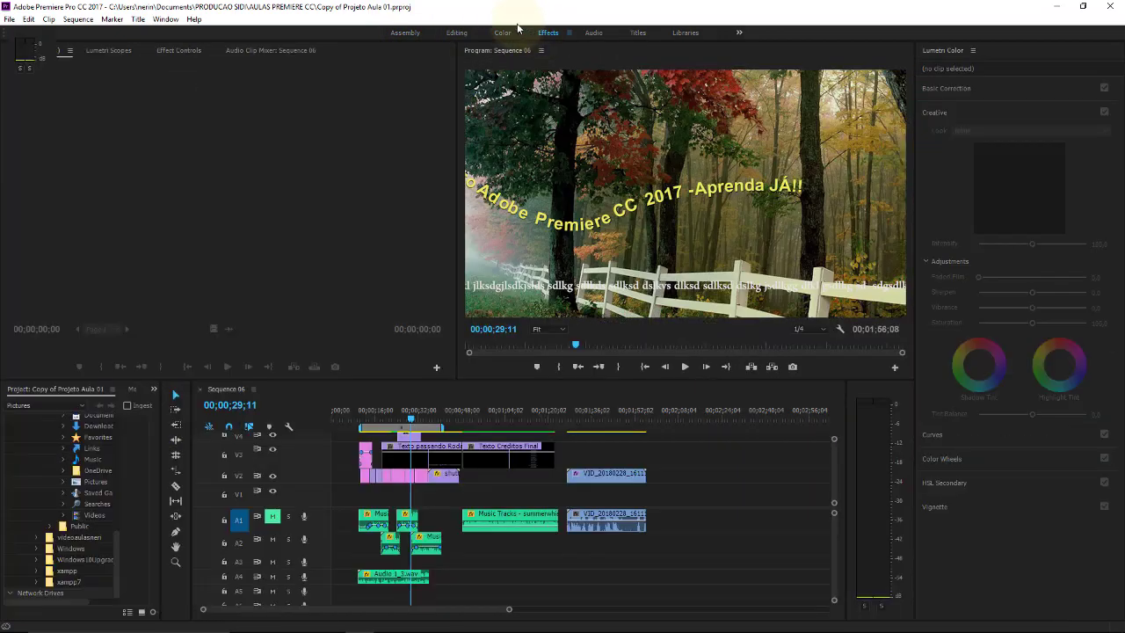
left_click(451, 32)
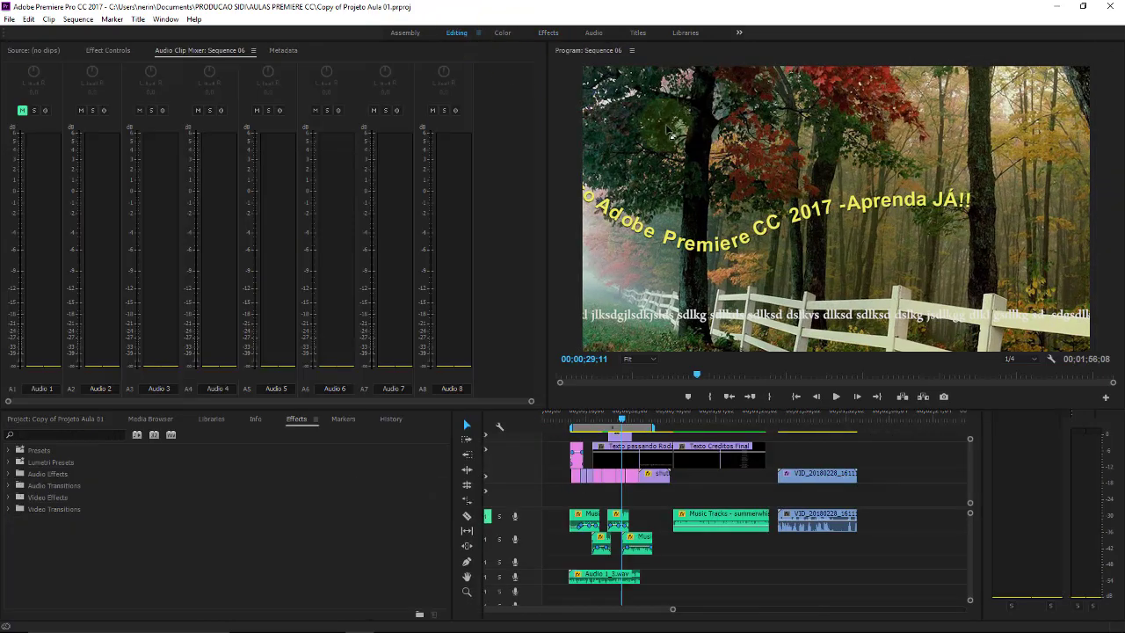
left_click(55, 420)
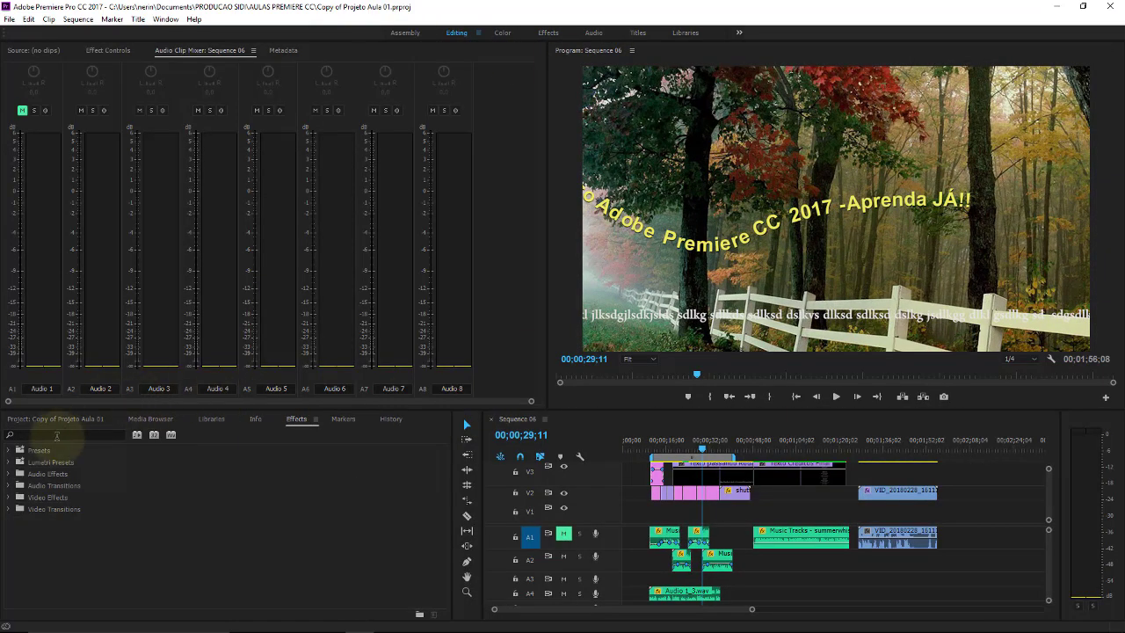
left_click(31, 498)
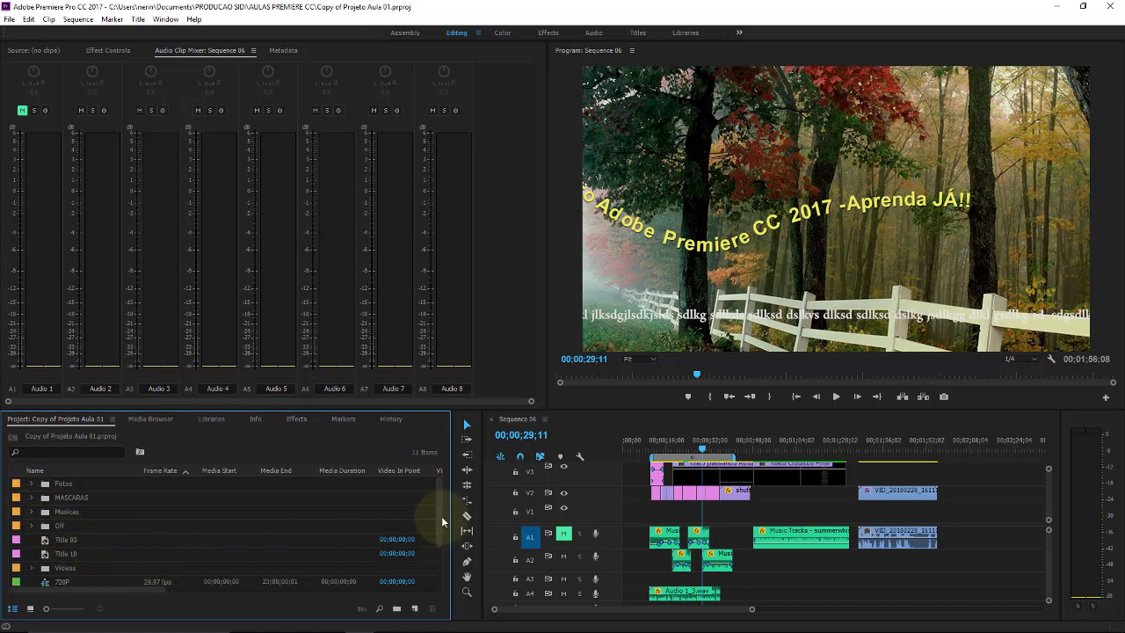
Open the Videos bin in its own floating window and move it aside.
left_click_drag(441, 516, 437, 559)
left_click(53, 512)
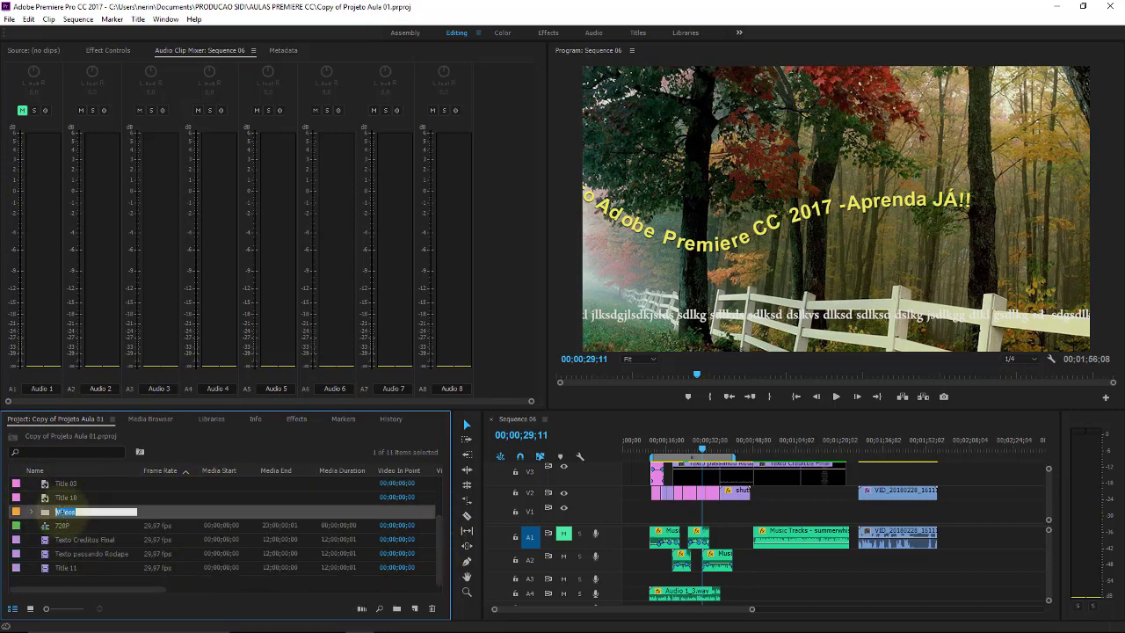
double_click(43, 512)
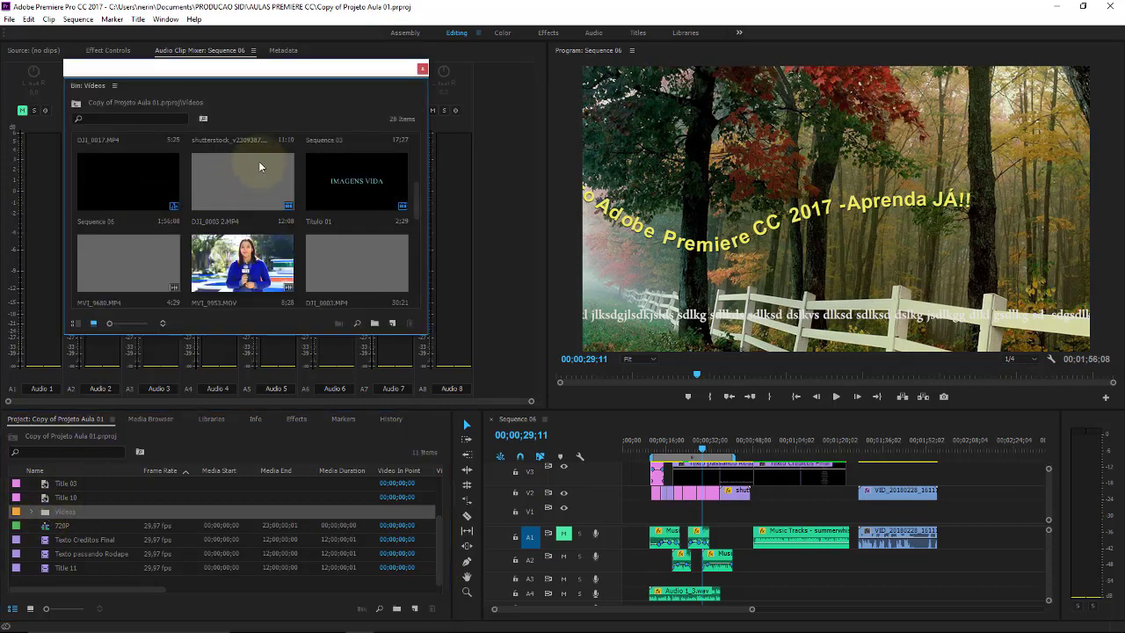
left_click_drag(296, 95, 360, 281)
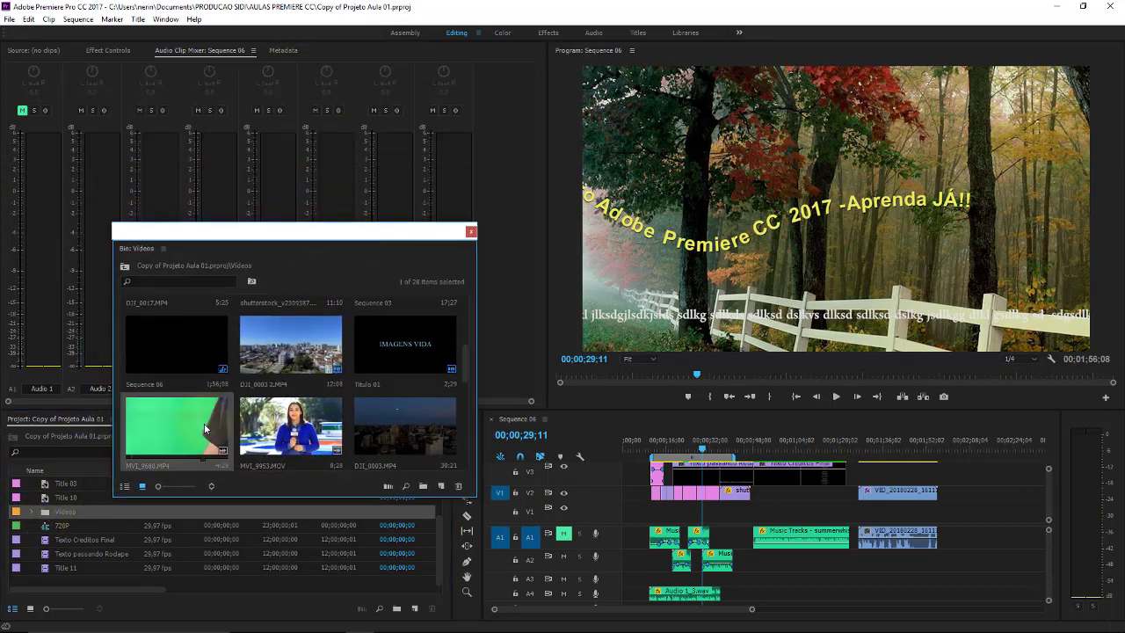
Load the green-screen clip MVI_9680 into the Source monitor, zoom its ruler, and scrub through it.
double_click(204, 423)
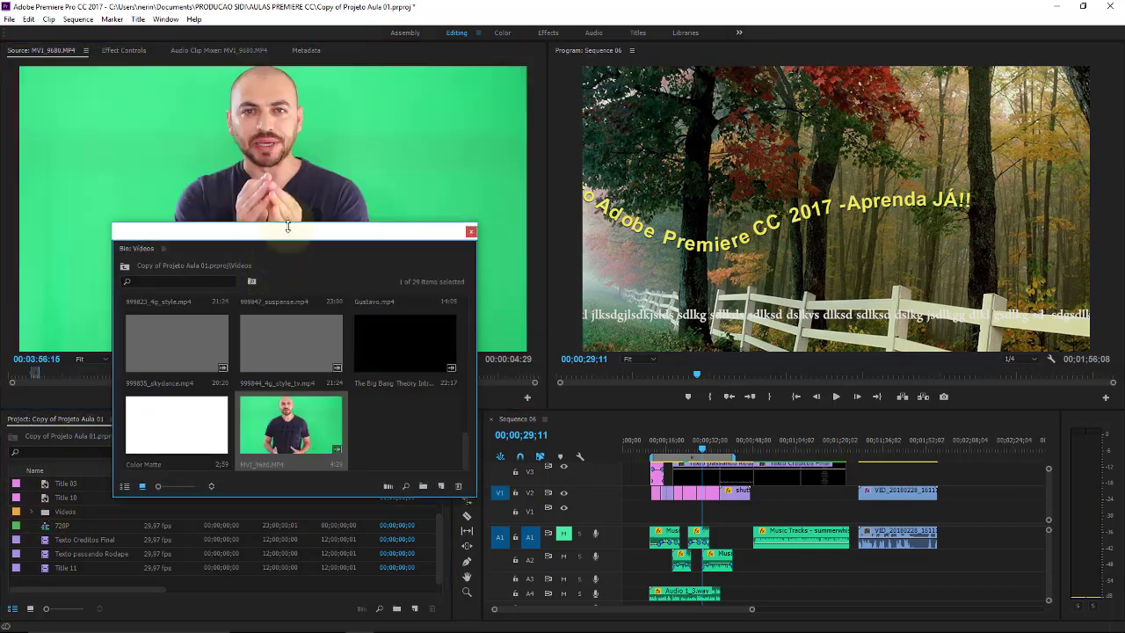
left_click_drag(288, 234, 164, 375)
left_click_drag(12, 381, 89, 383)
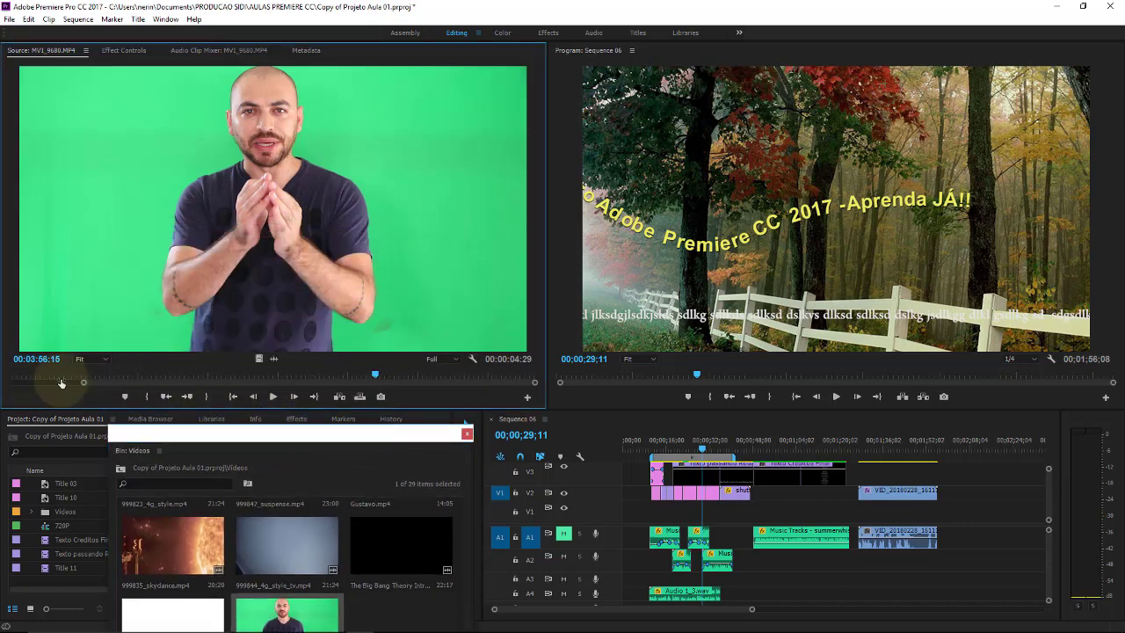
left_click_drag(331, 373, 300, 376)
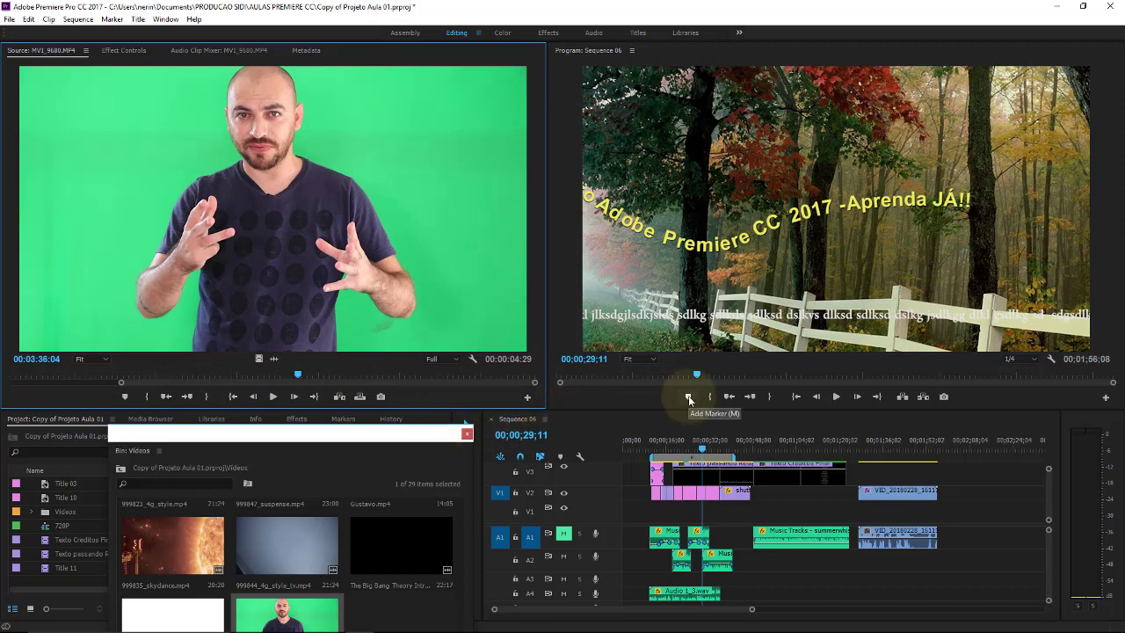
Close the floating Videos bin and move the sequence playhead to the sunflower shot at 00;00;33;20.
left_click(466, 435)
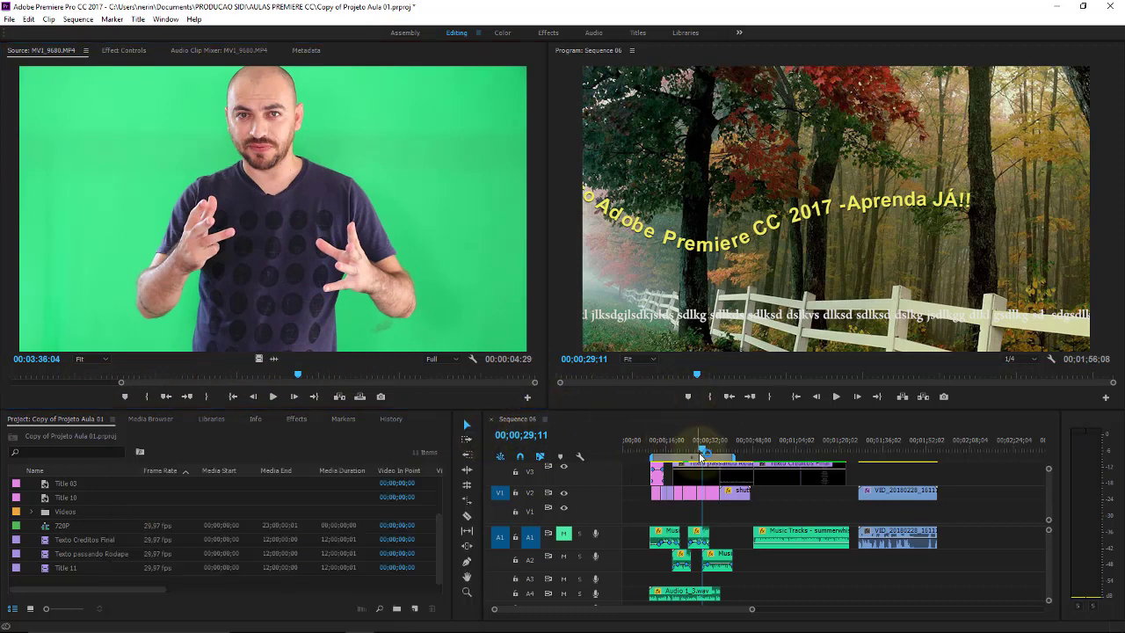
left_click_drag(714, 446, 755, 455)
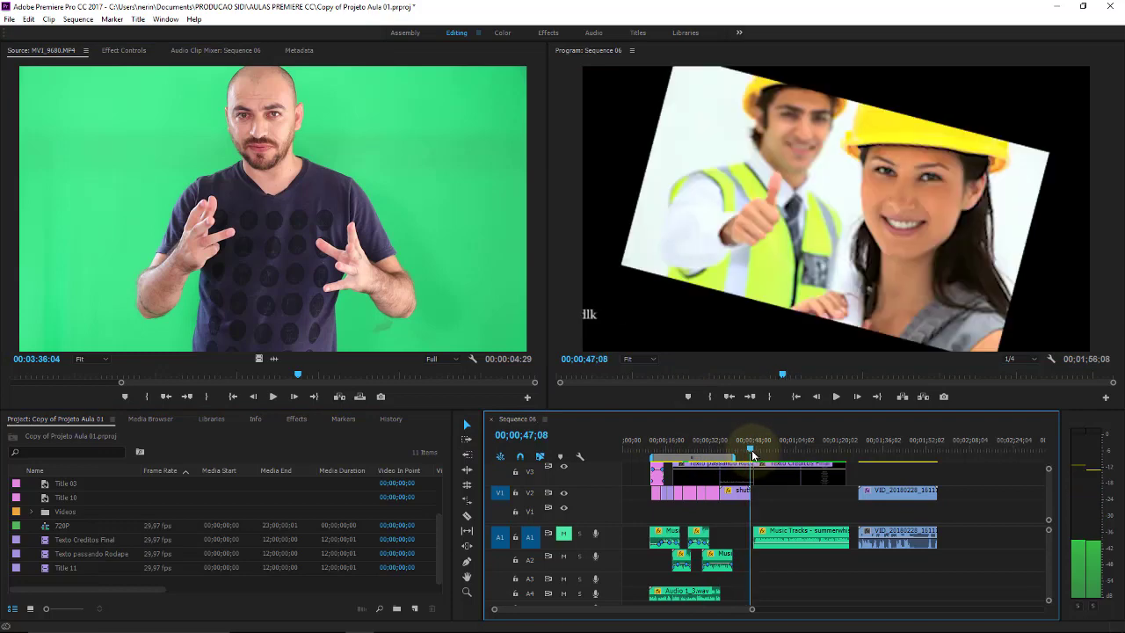
left_click(713, 440)
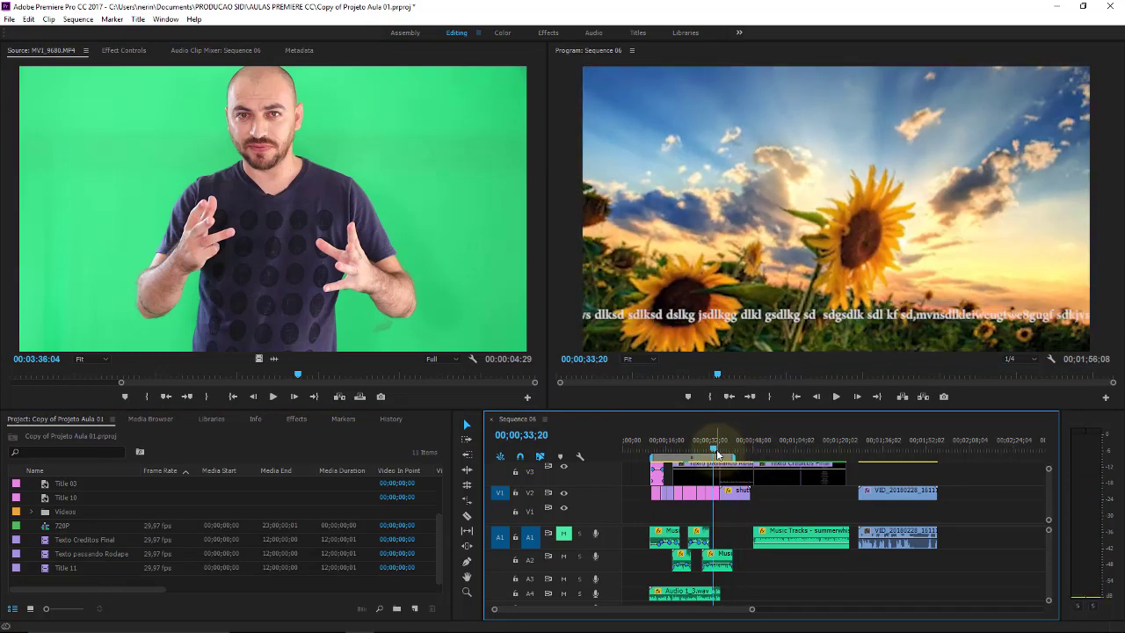
Check the Program monitor's Playback Resolution options, then bring up the Aulas Adobe Premiere CC lesson folder.
left_click(1052, 359)
mouse_move(1055, 361)
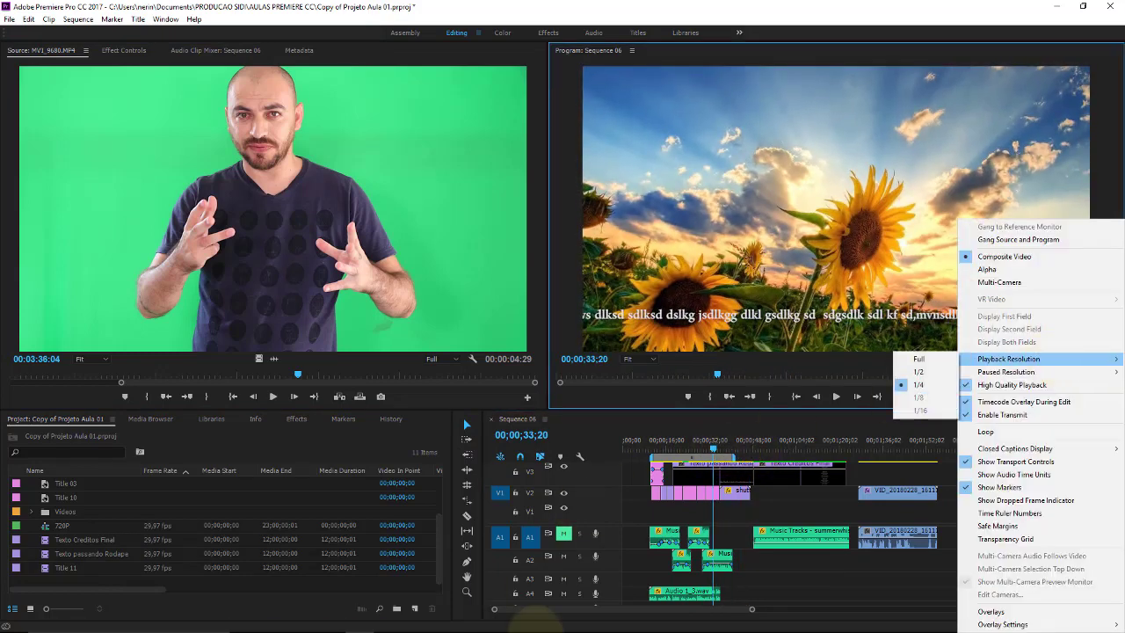
mouse_move(527, 629)
left_click(301, 622)
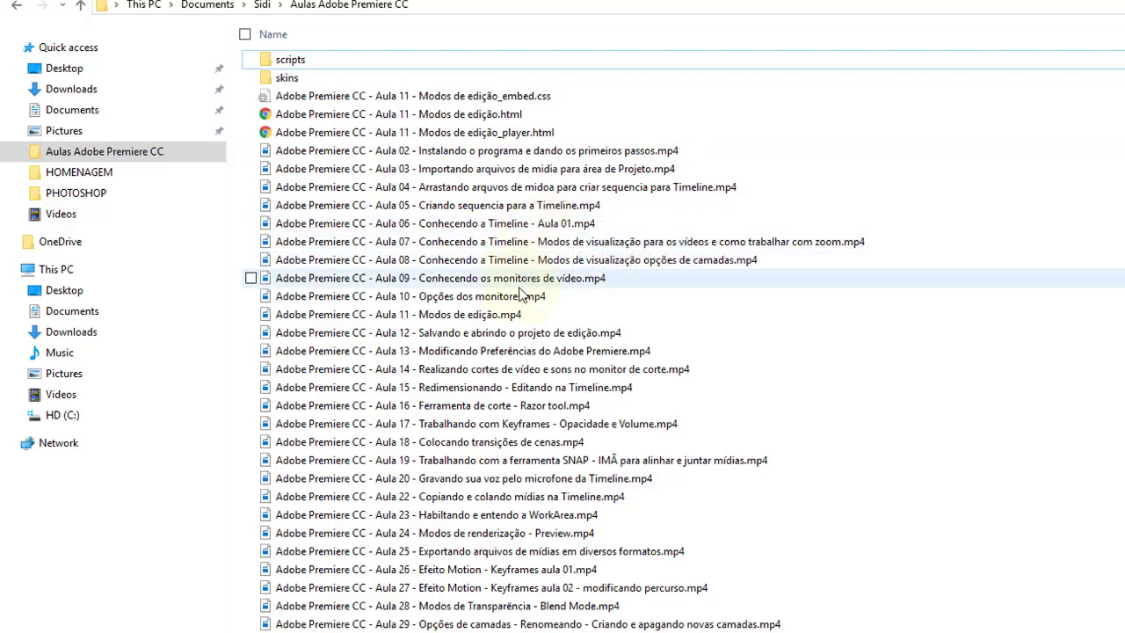
Open the Aula 11 Modos de edição video, scroll to later lessons, and minimize the folder window.
double_click(533, 316)
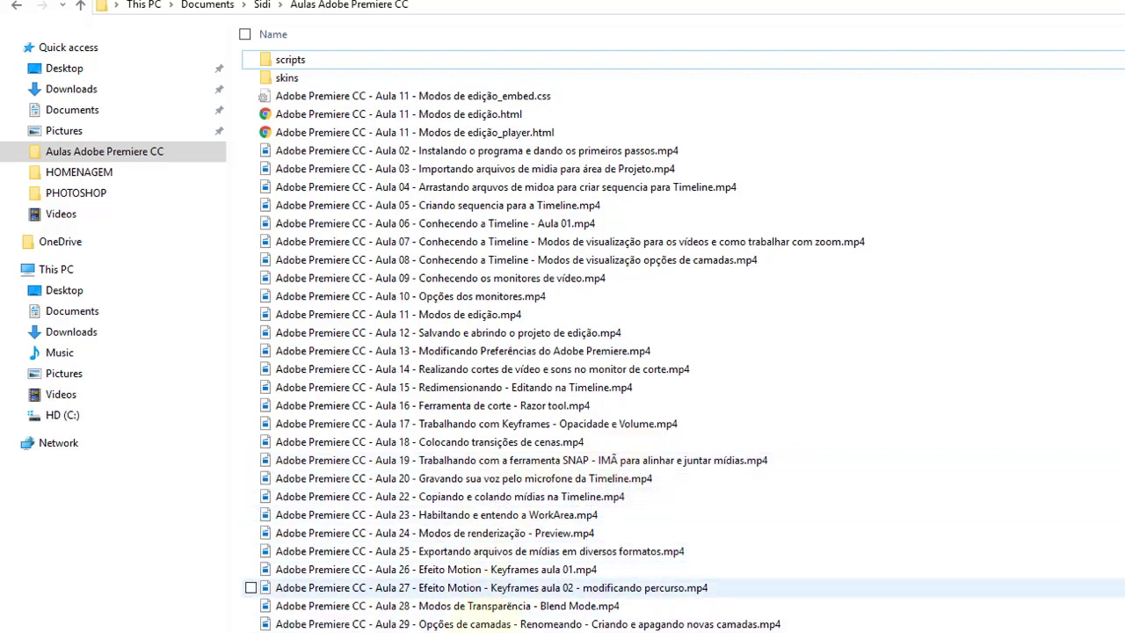
scroll(563, 351, "down", 8)
scroll(562, 351, "down", 4)
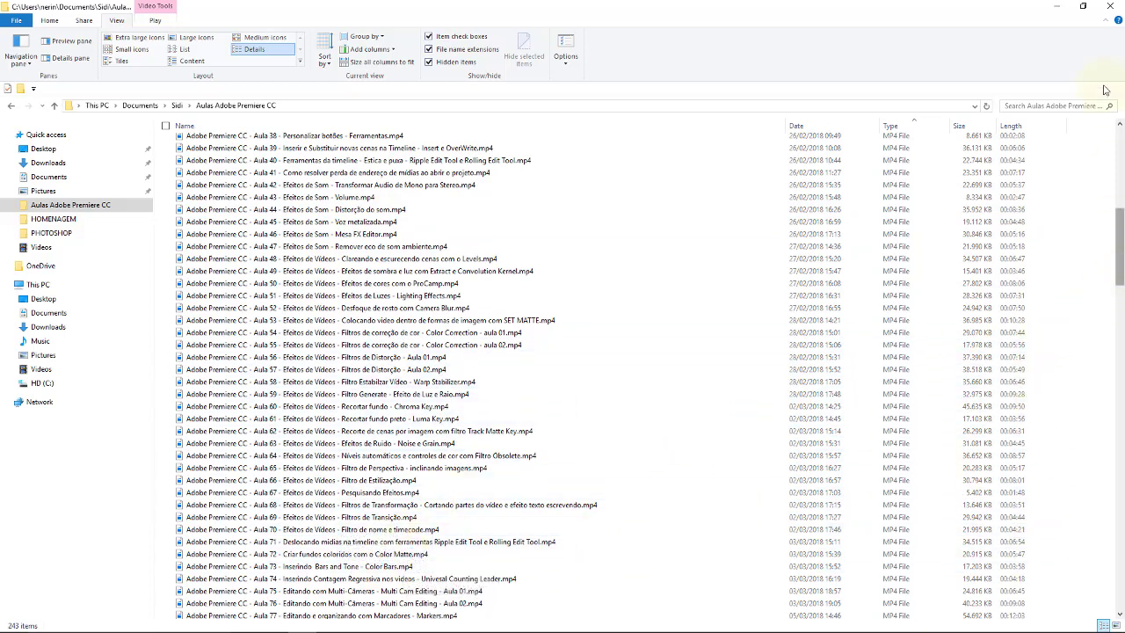
left_click(1058, 7)
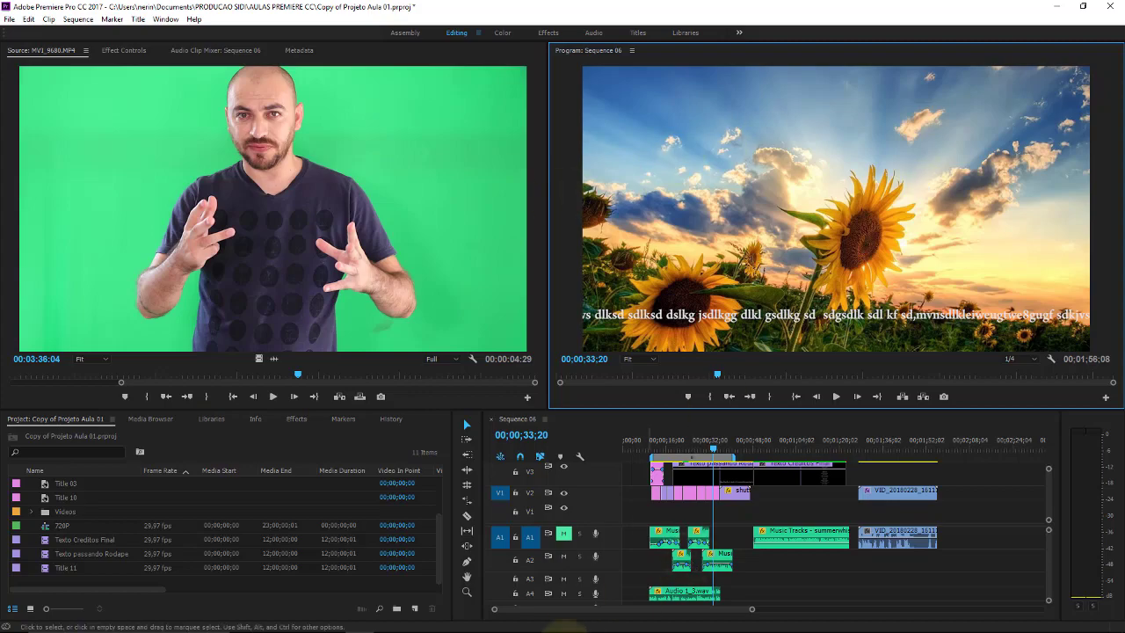
Restore the lesson folder, scroll down to select Aula 80 Considerações finais, then scroll back to the top.
mouse_move(554, 630)
left_click(301, 621)
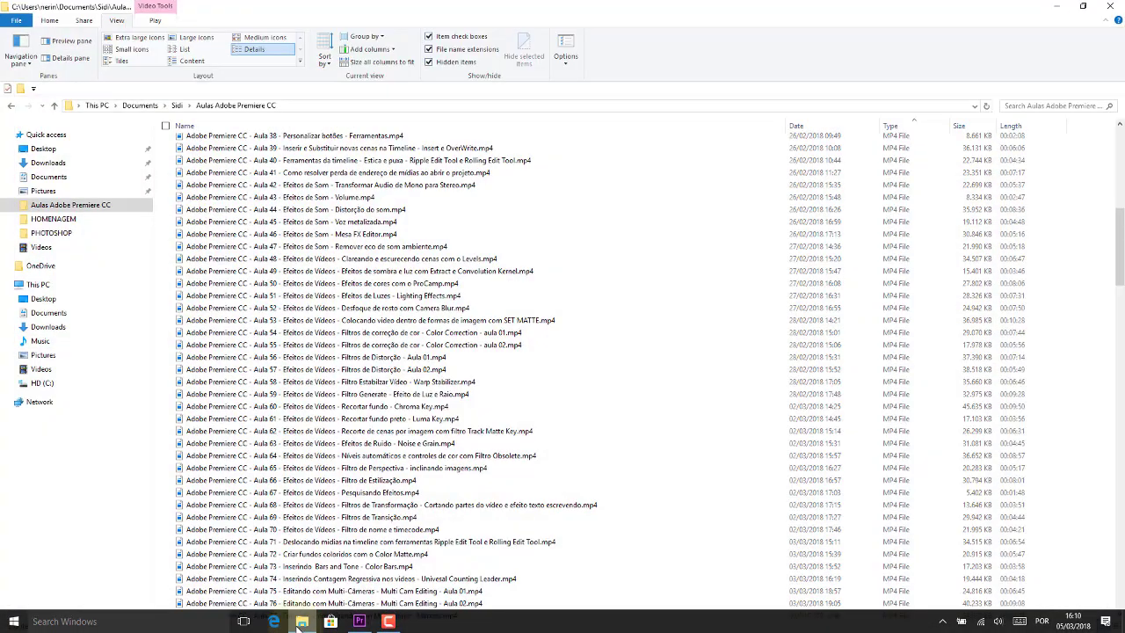
scroll(1120, 235, "down", 2)
scroll(1121, 236, "down", 8)
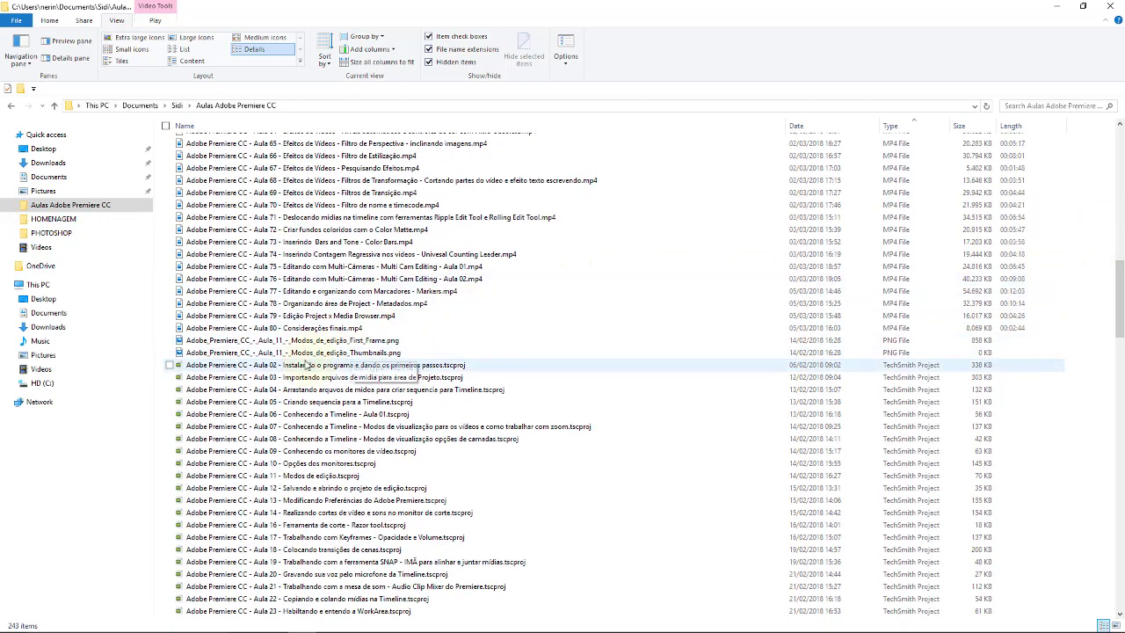
left_click(290, 329)
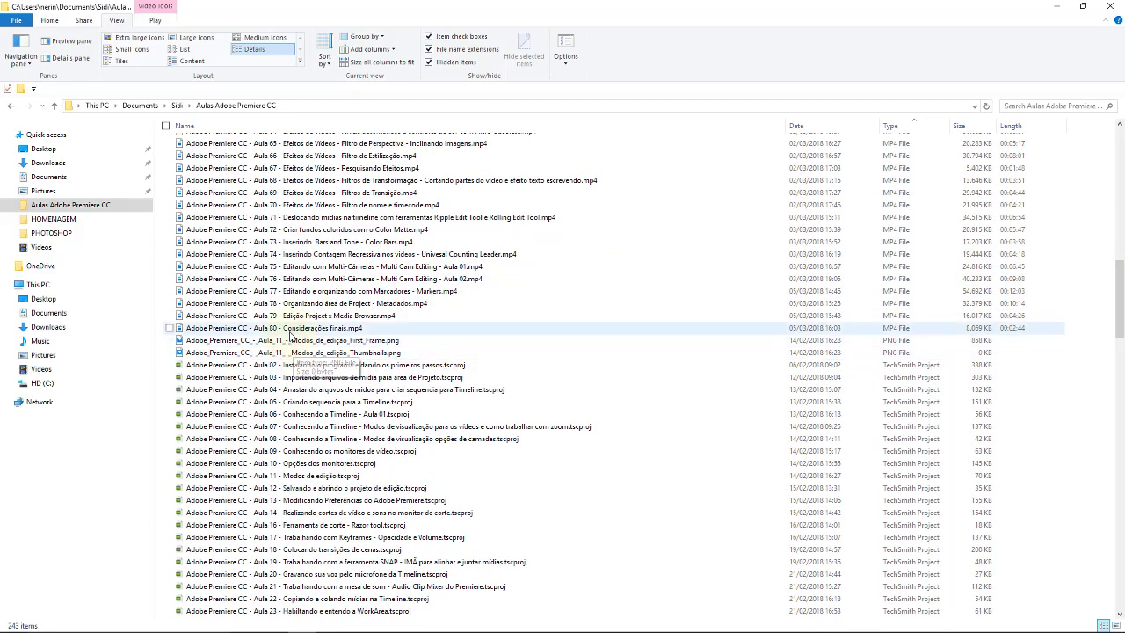
left_click_drag(1115, 335, 1120, 149)
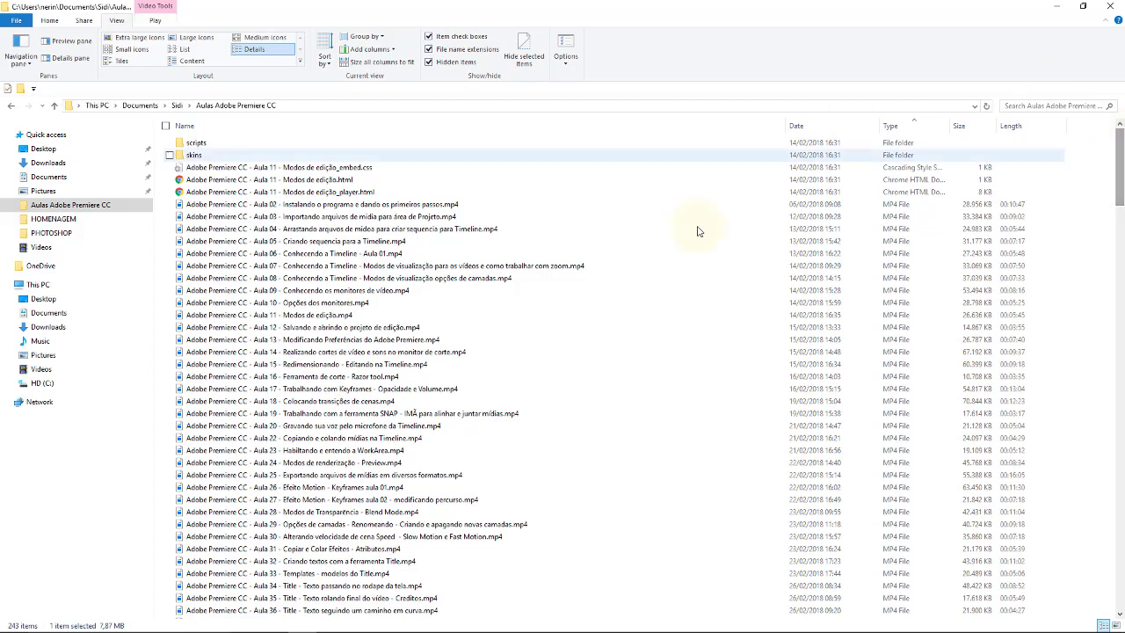
Return to Premiere Pro and move Sequence 06's playhead past the city aerial to the hard-hat workers shot at 00;00;42;09.
mouse_move(521, 620)
left_click(360, 626)
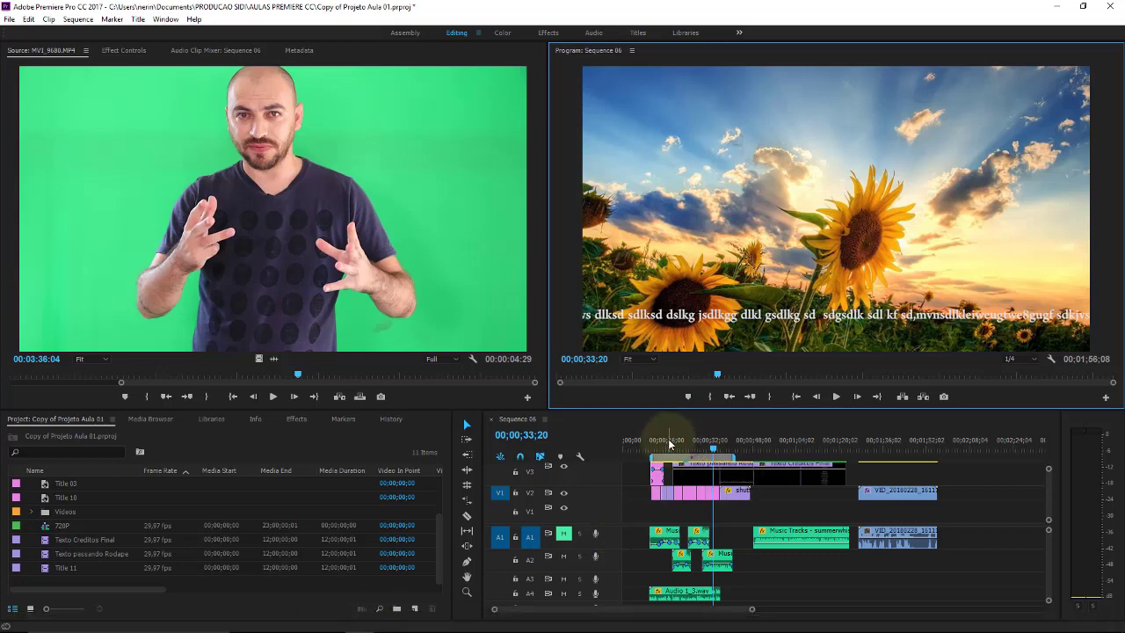
left_click_drag(673, 435, 753, 449)
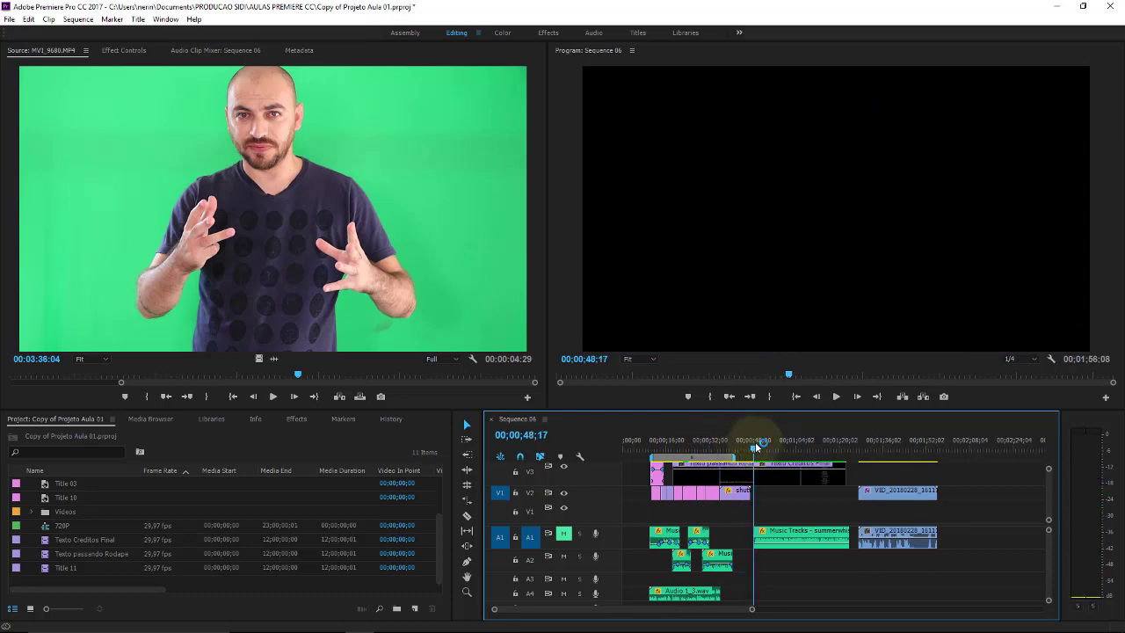
left_click_drag(753, 449, 738, 431)
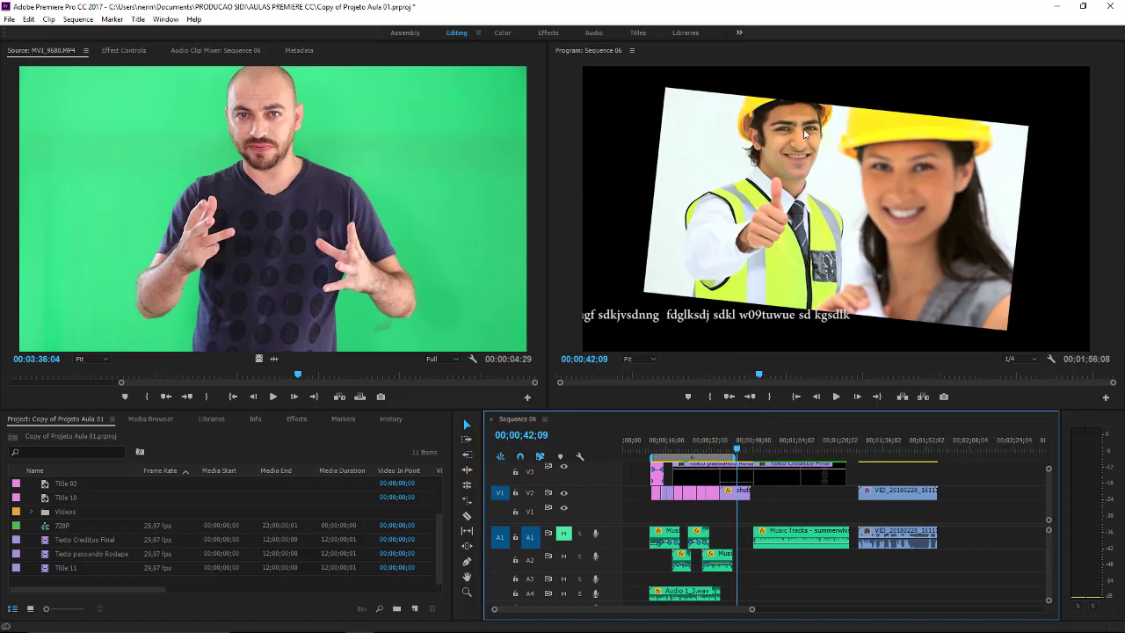
left_click(835, 94)
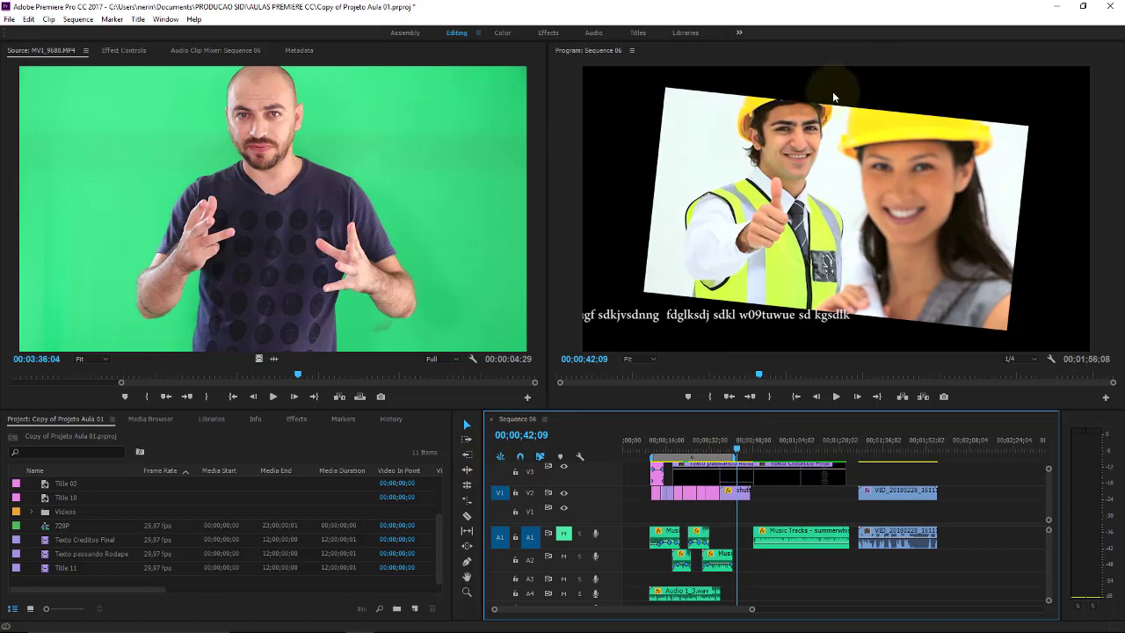